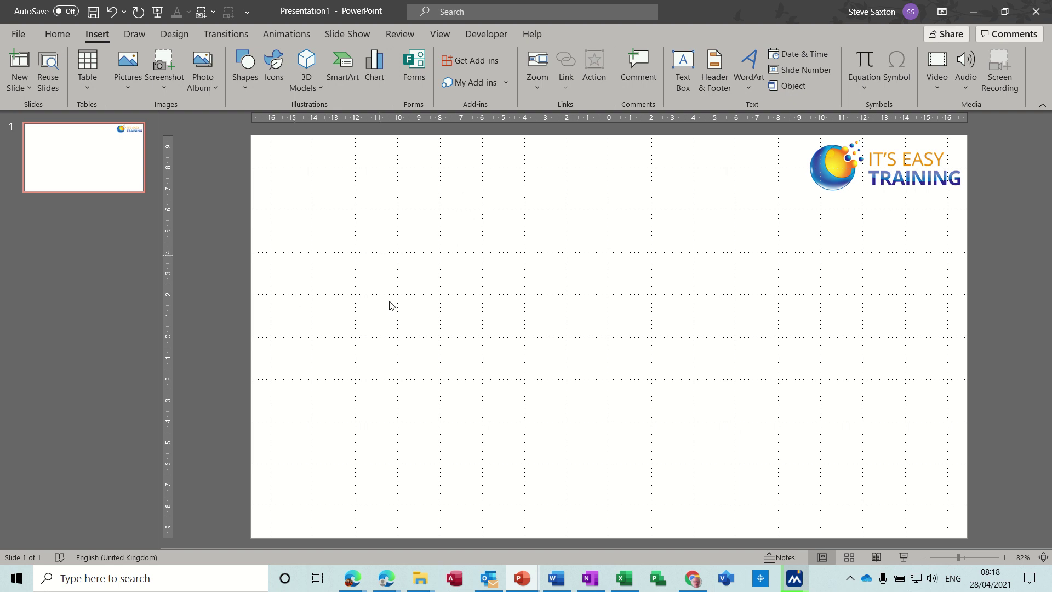
Switch the single slide to the Blank layout, leaving only the logo.
click(56, 36)
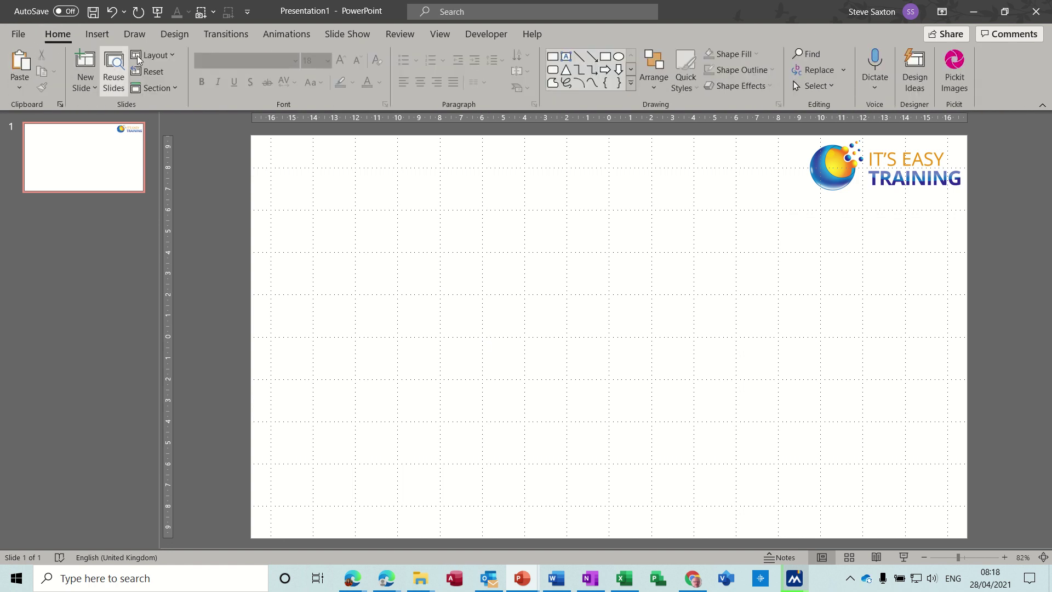
click(171, 58)
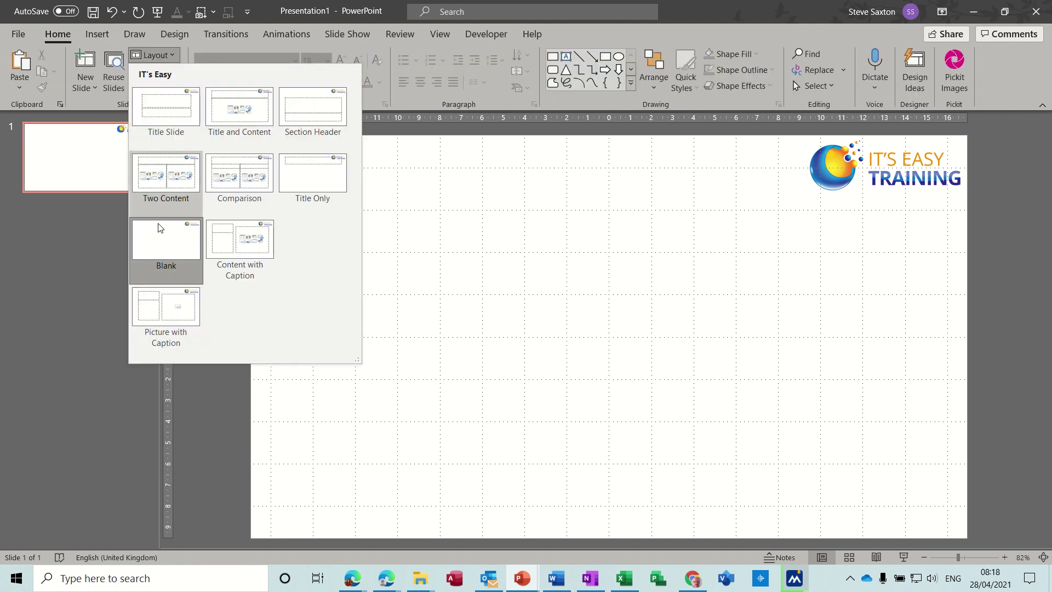
click(163, 251)
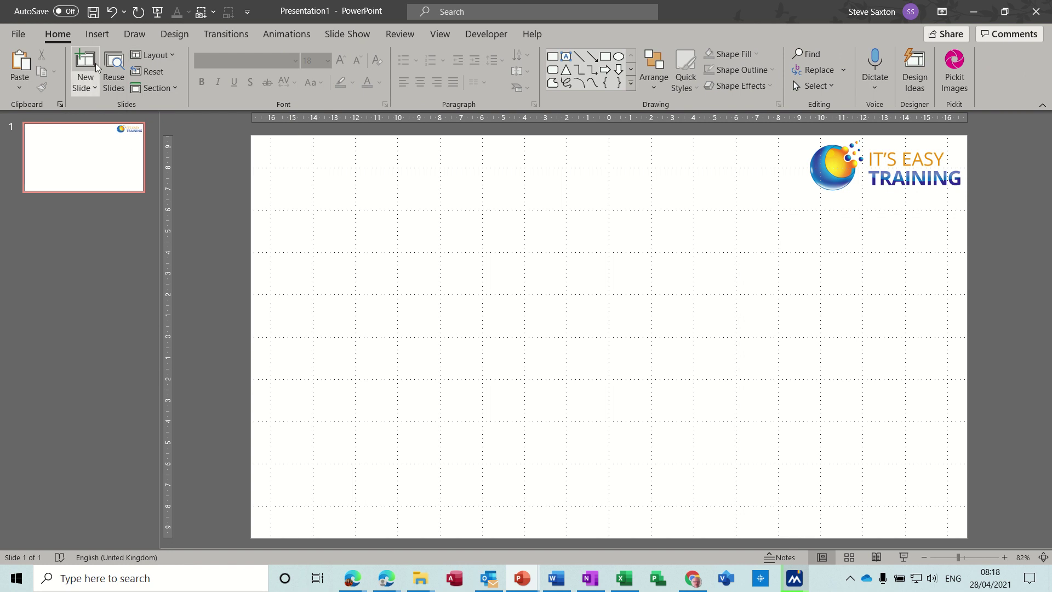
click(98, 36)
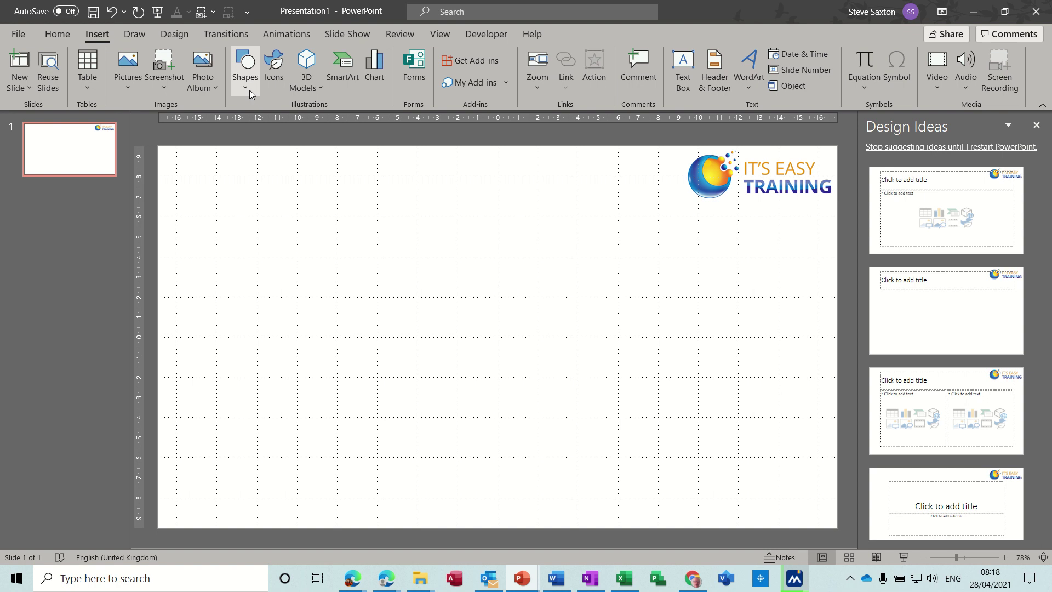
Draw a 2.08 cm by 4.78 cm Flowchart: Process rectangle near the slide's top-left.
click(249, 90)
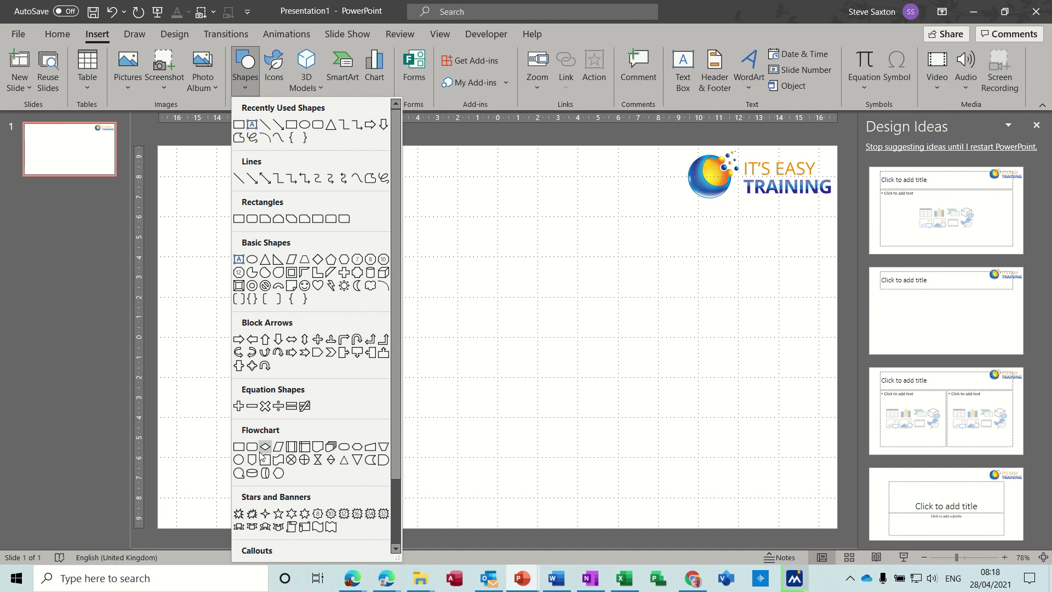
click(239, 447)
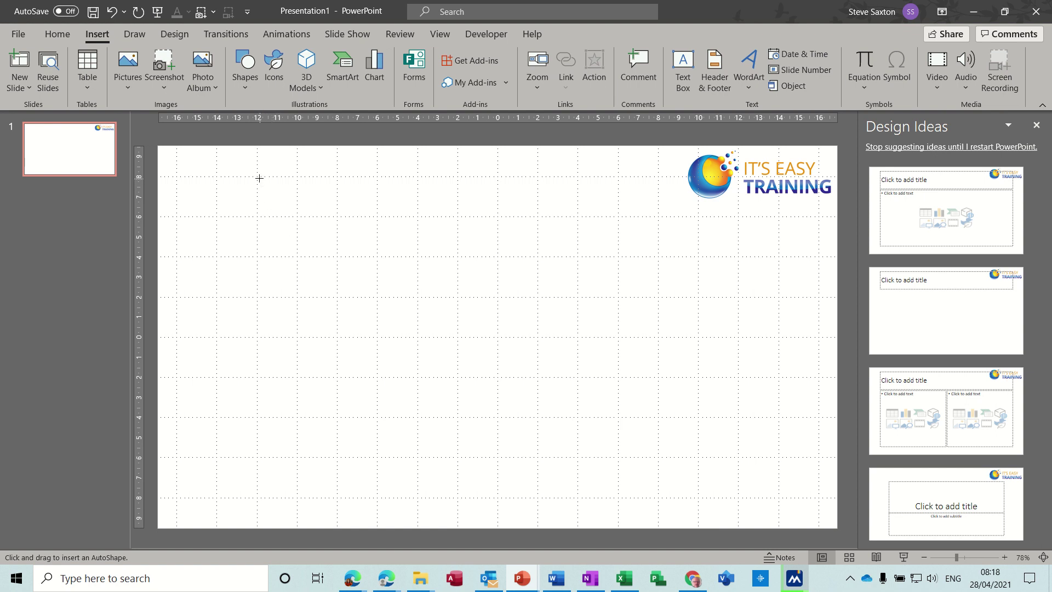
drag(260, 178, 355, 220)
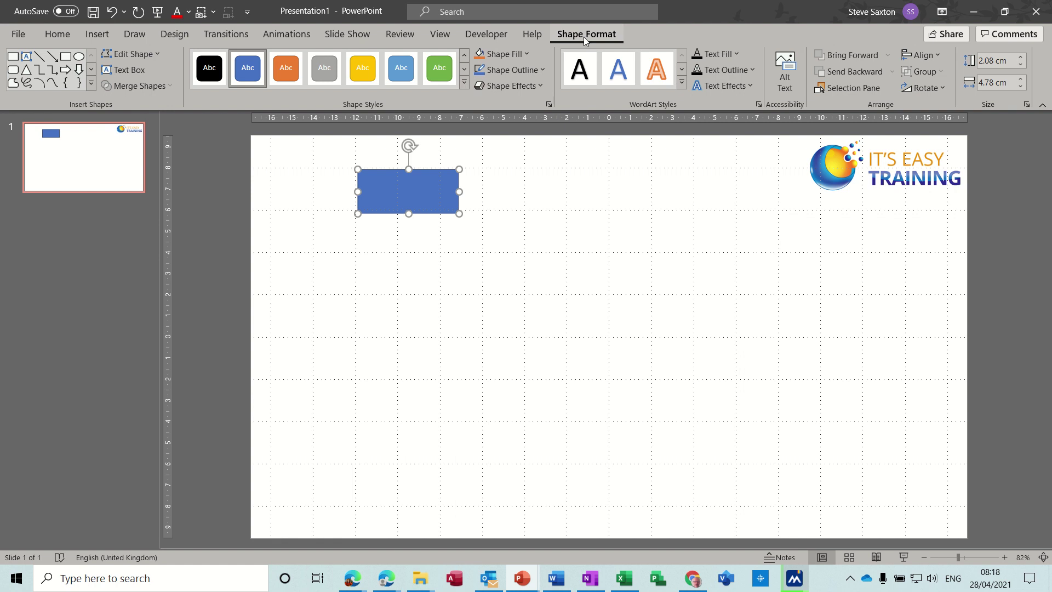
click(571, 215)
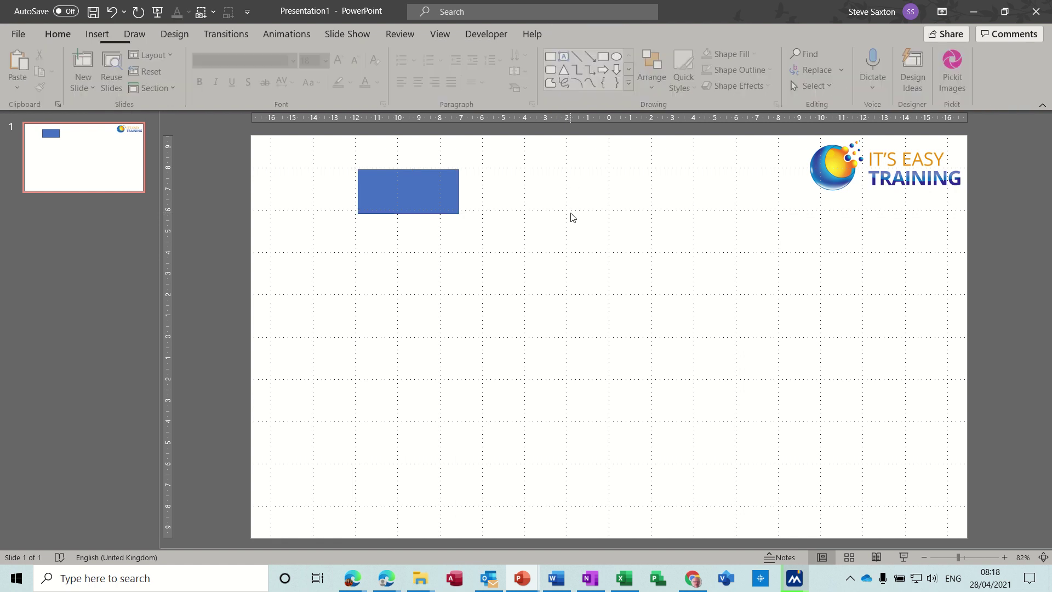
click(431, 200)
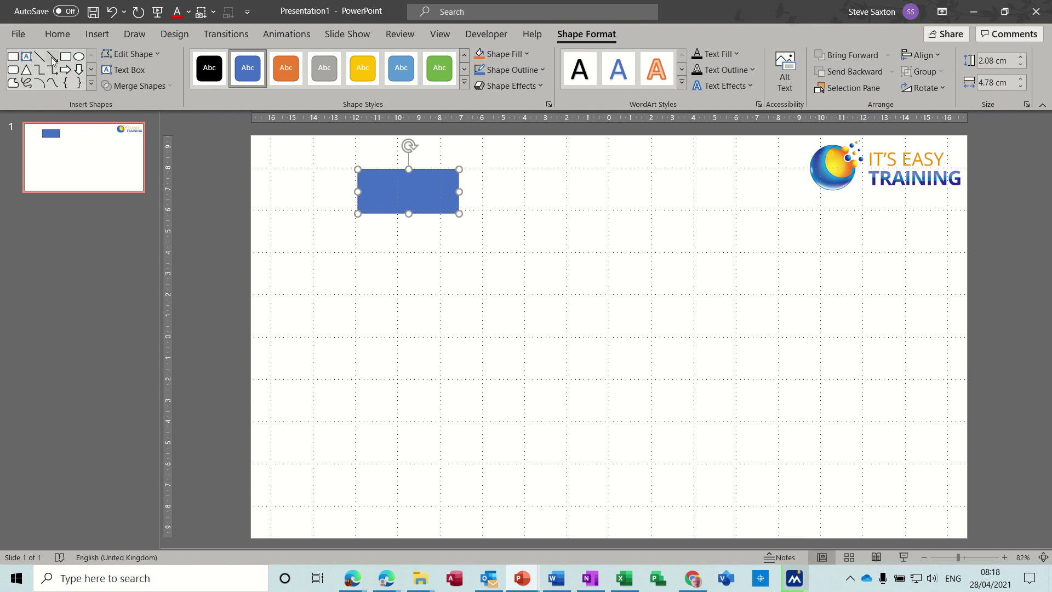
Draw a 2.72 cm by 3.58 cm Flowchart: Decision diamond below the rectangle, with gridlines and guides on.
click(91, 84)
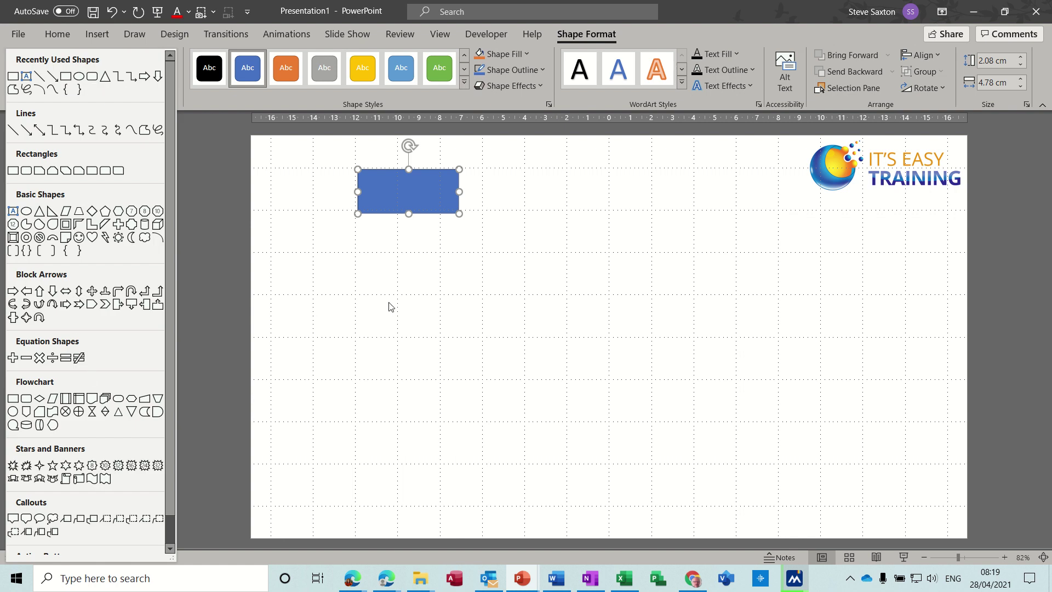
click(39, 399)
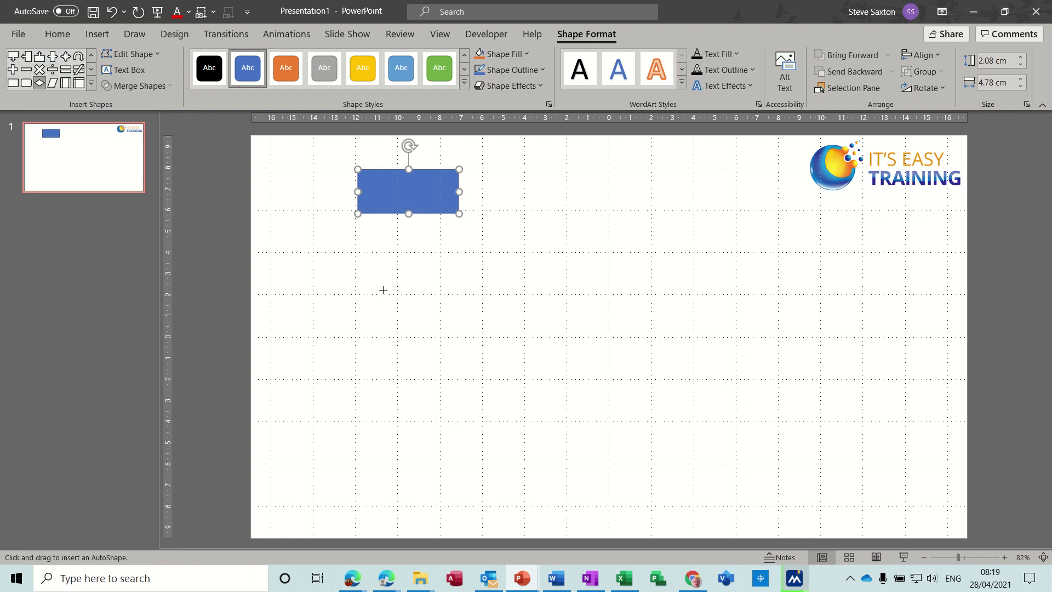
mouse_move(392, 280)
mouse_down()
mouse_move(363, 306)
mouse_move(317, 319)
mouse_move(402, 298)
mouse_up()
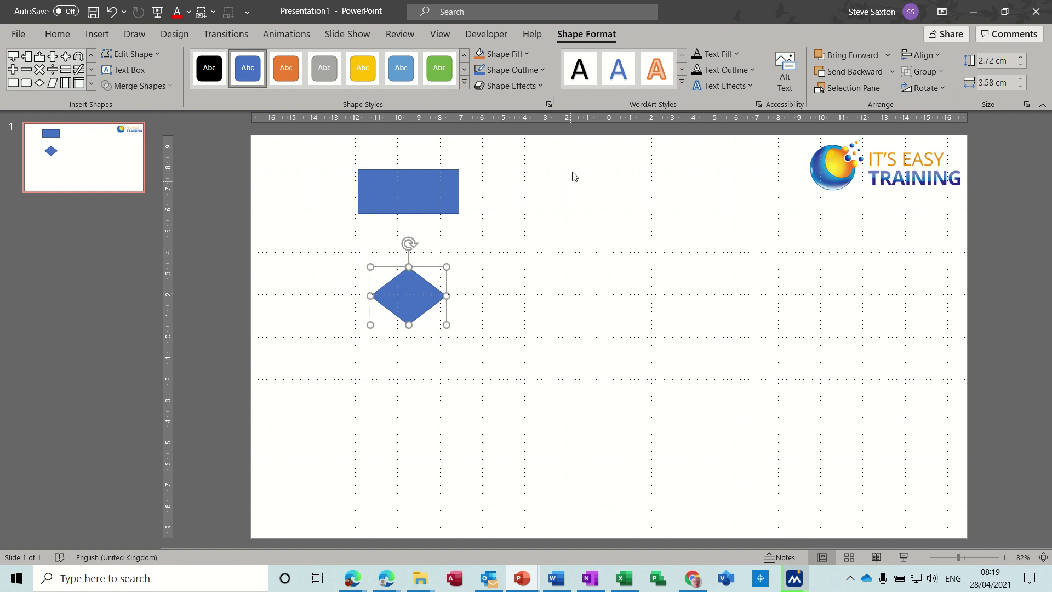
click(439, 35)
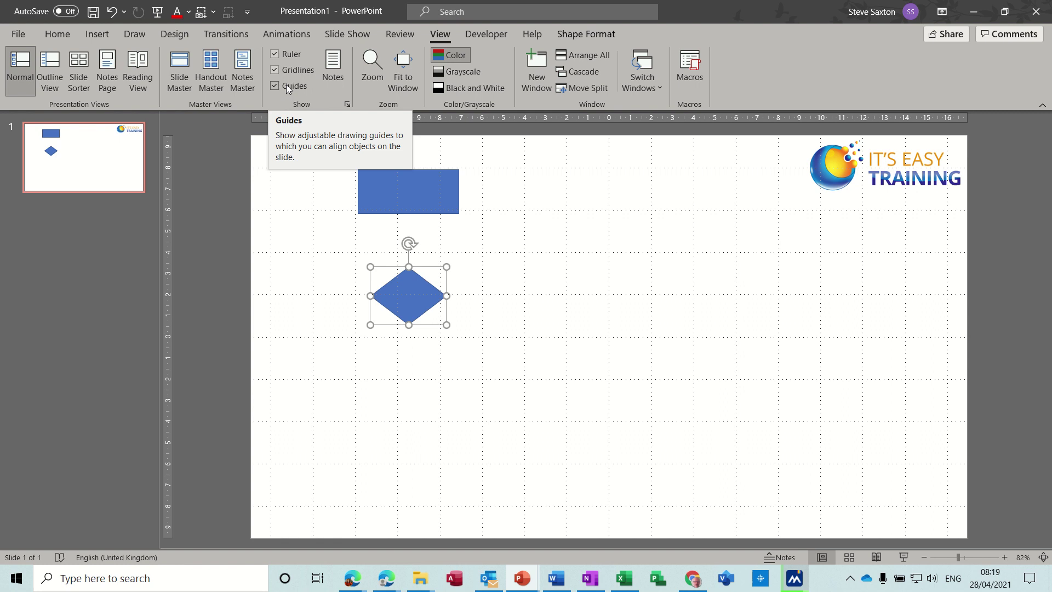
click(101, 35)
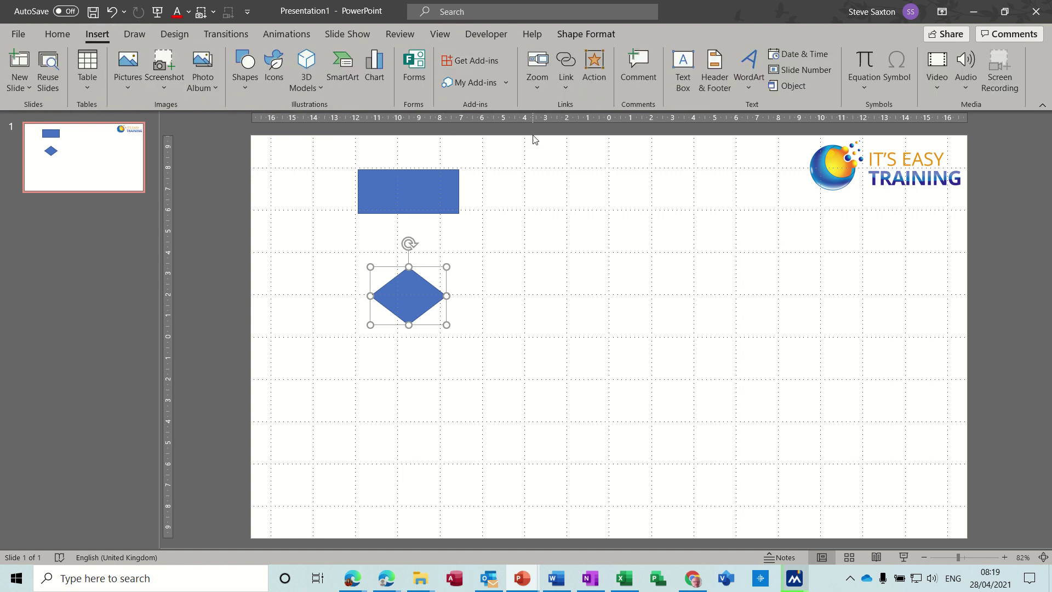
click(577, 34)
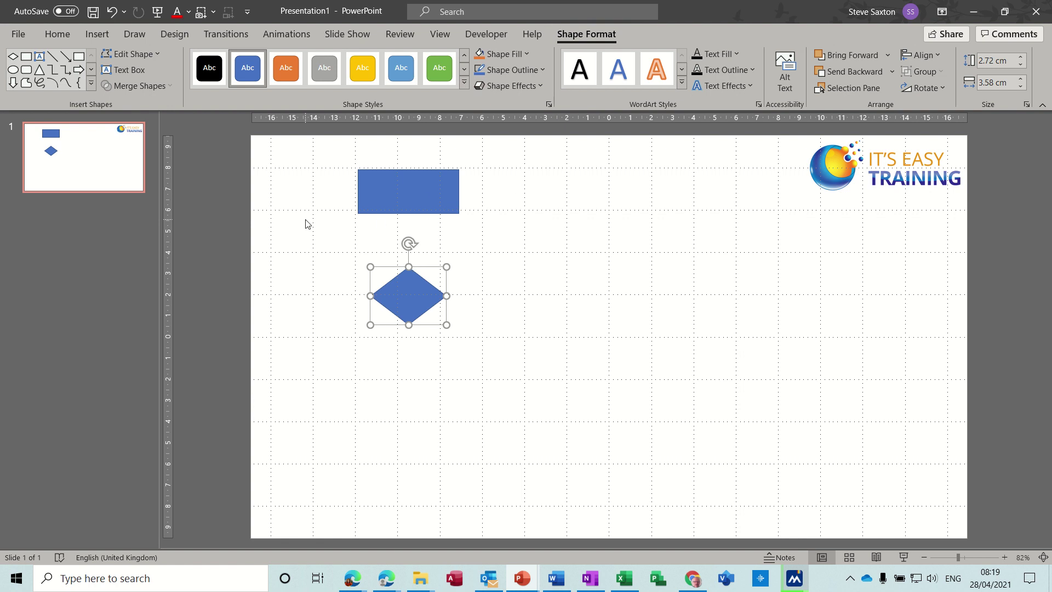
Connect the rectangle's bottom point to the diamond's top point with an Elbow Arrow connector.
click(67, 70)
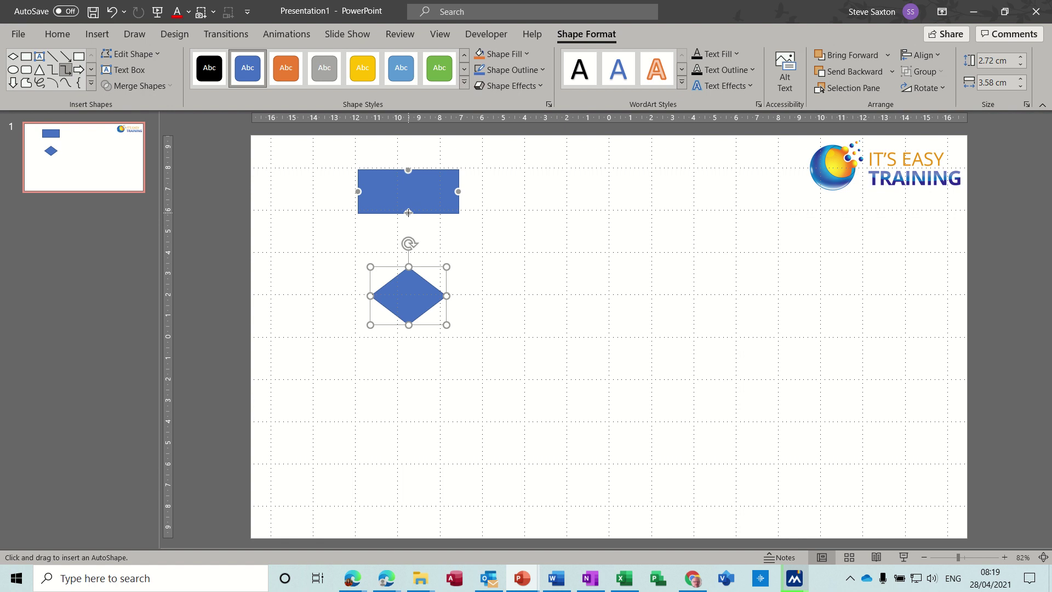
drag(409, 212, 408, 268)
drag(408, 268, 409, 267)
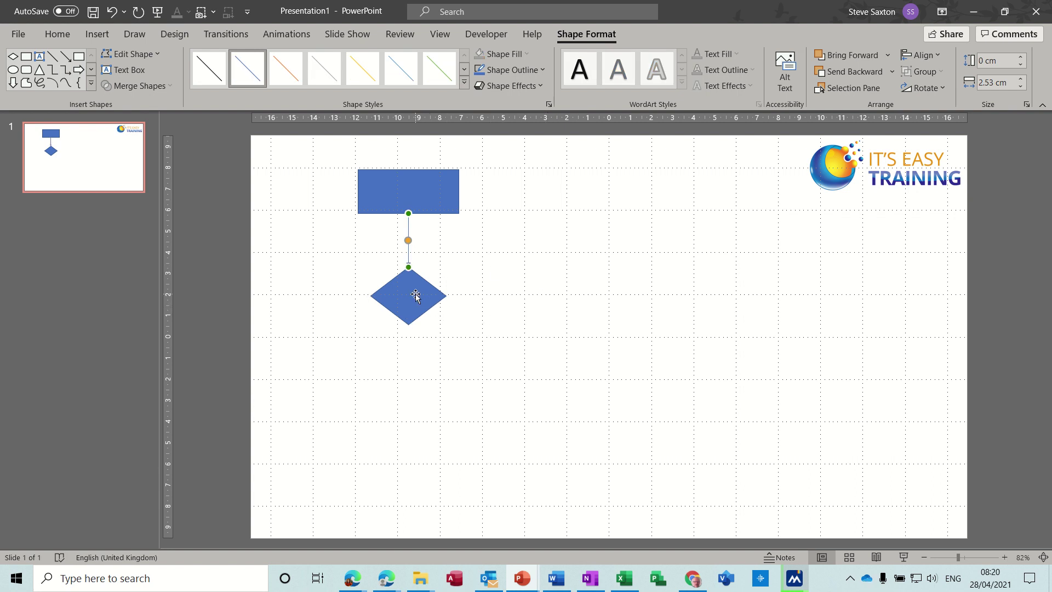
Centre the diamond directly beneath the rectangle.
mouse_move(416, 296)
mouse_down()
mouse_move(465, 304)
mouse_move(457, 341)
mouse_move(413, 303)
mouse_move(411, 284)
mouse_up()
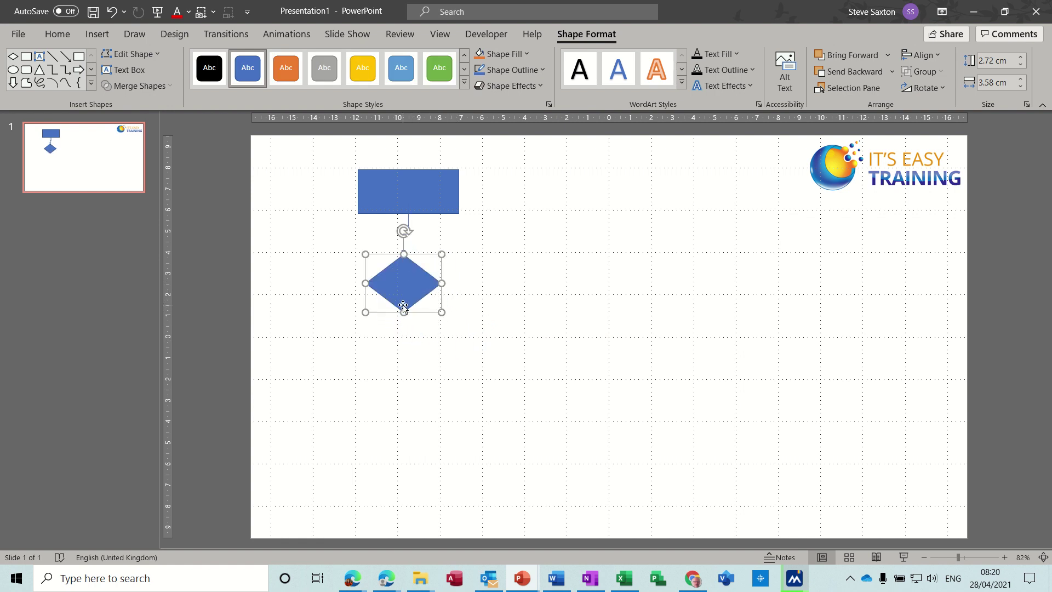
key(ctrl+z)
key(ctrl+z)
key(ctrl+z)
key(ctrl+z)
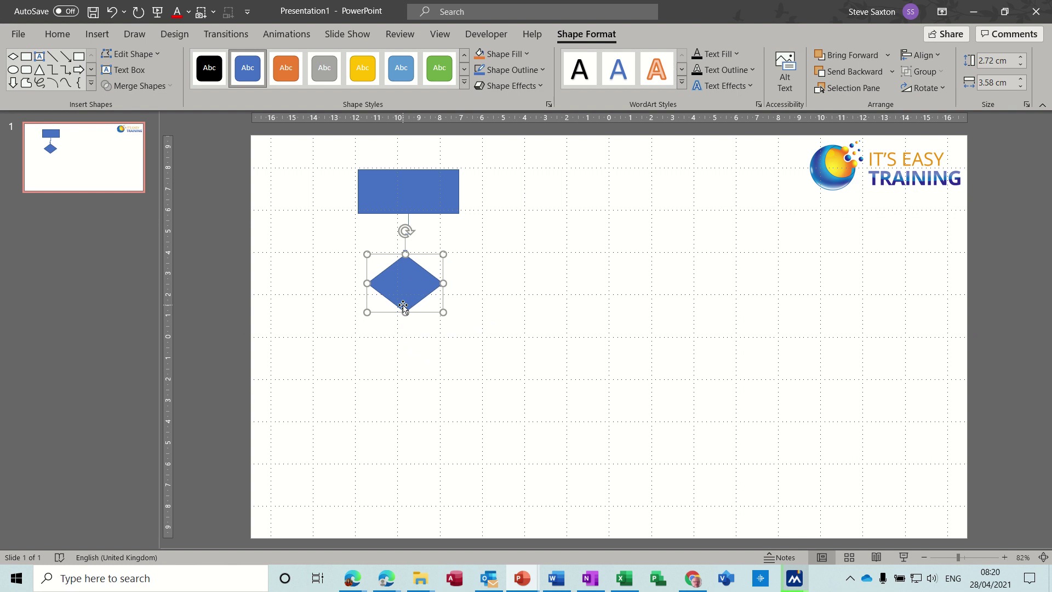
key(ctrl+z)
key(ctrl+z)
key(ctrl+z)
key(ctrl+z)
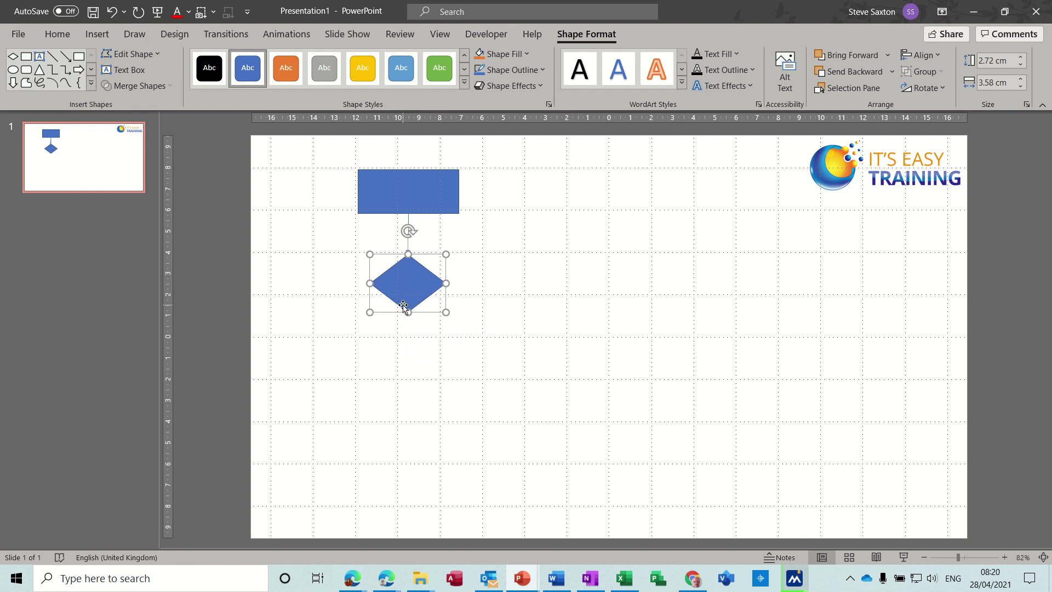
click(522, 284)
click(411, 287)
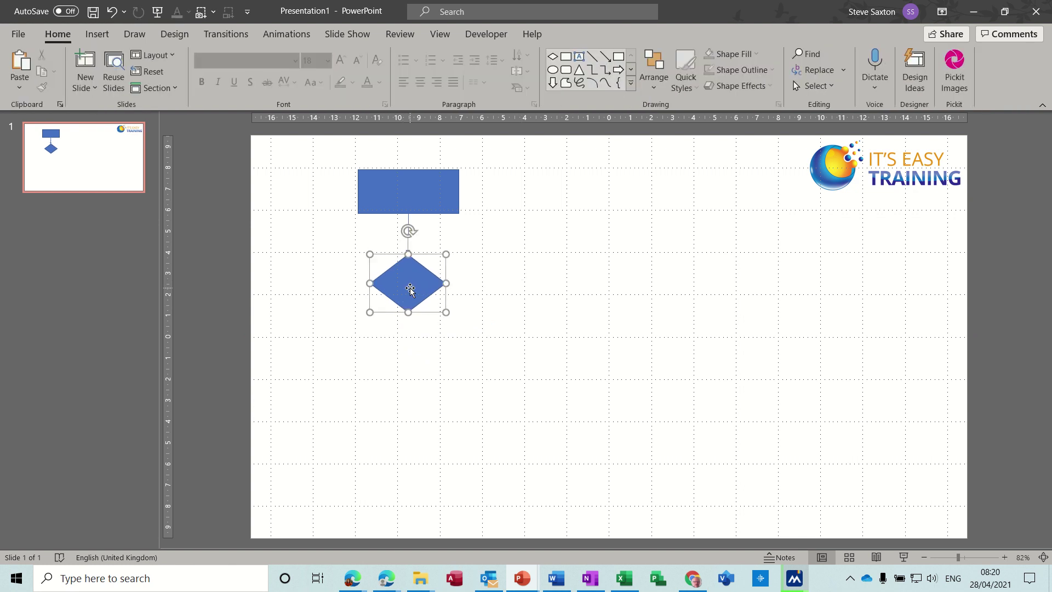
key(ctrl+Right)
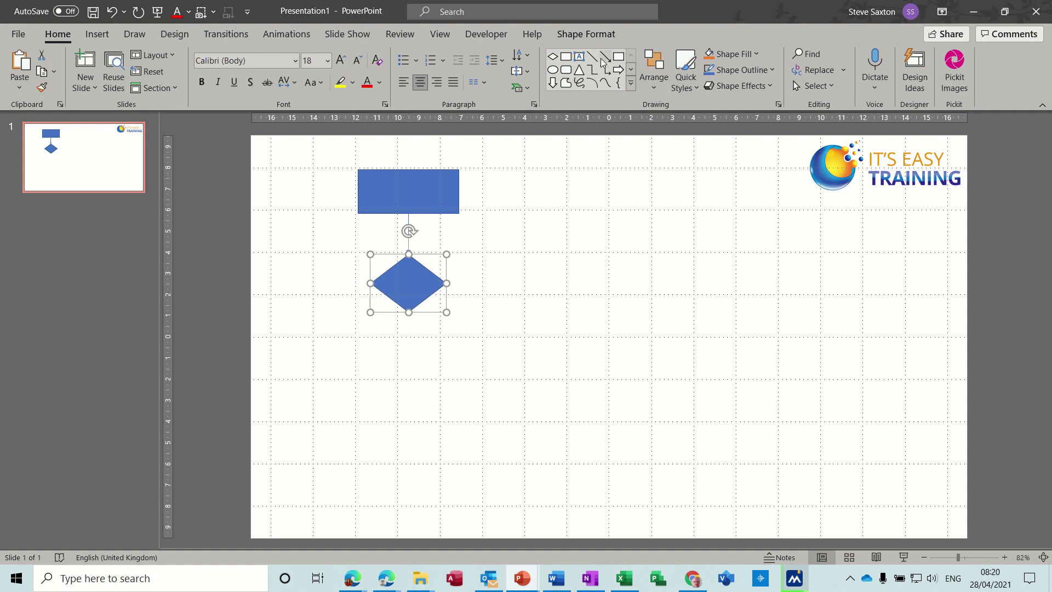
Draw an extra rectangle below the diamond and copy the top rectangle to the right.
click(590, 36)
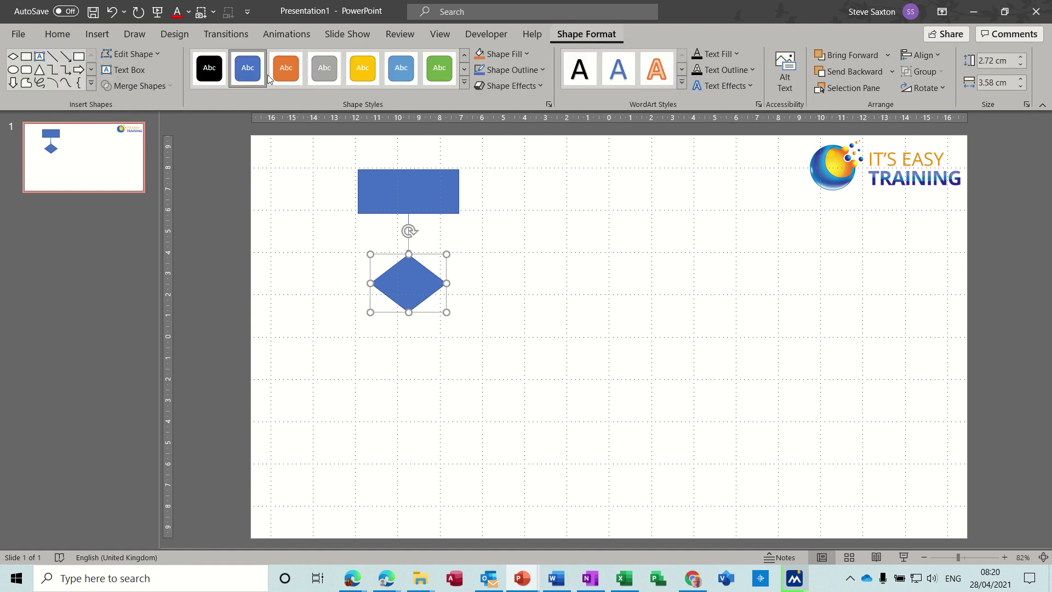
click(27, 57)
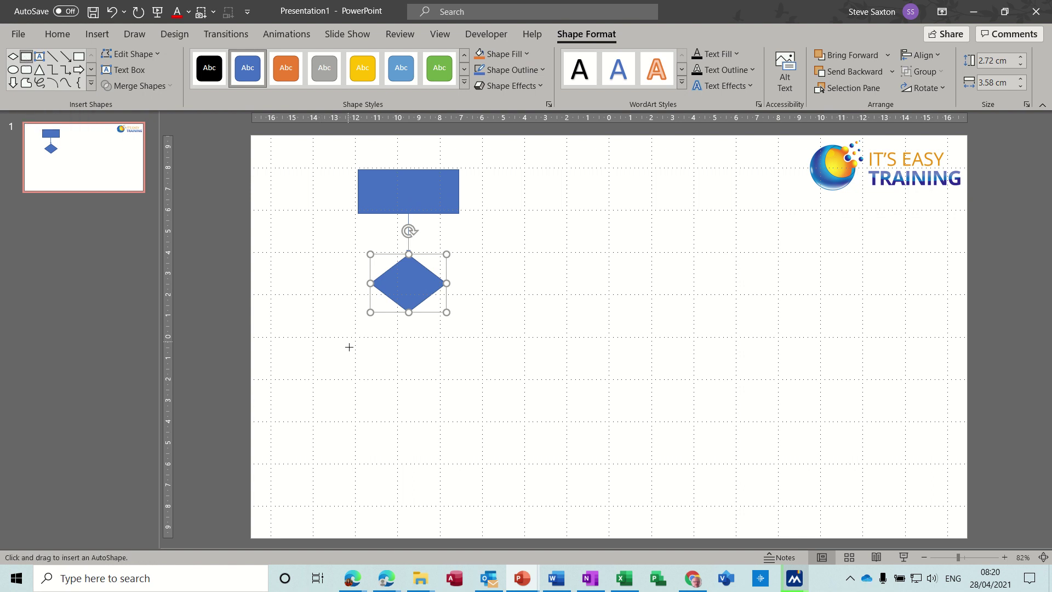
drag(368, 387, 459, 428)
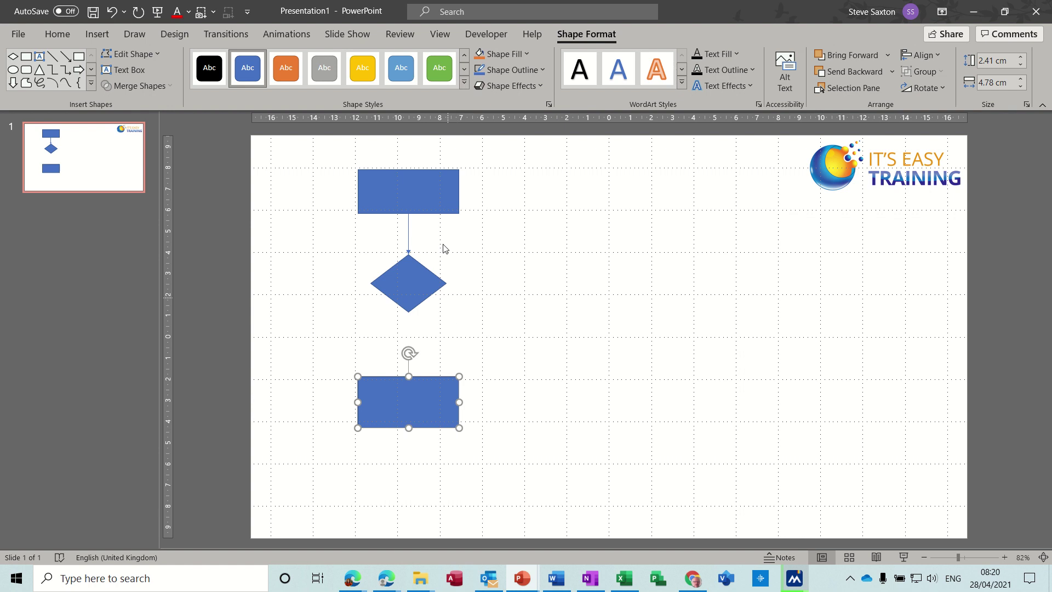
click(428, 192)
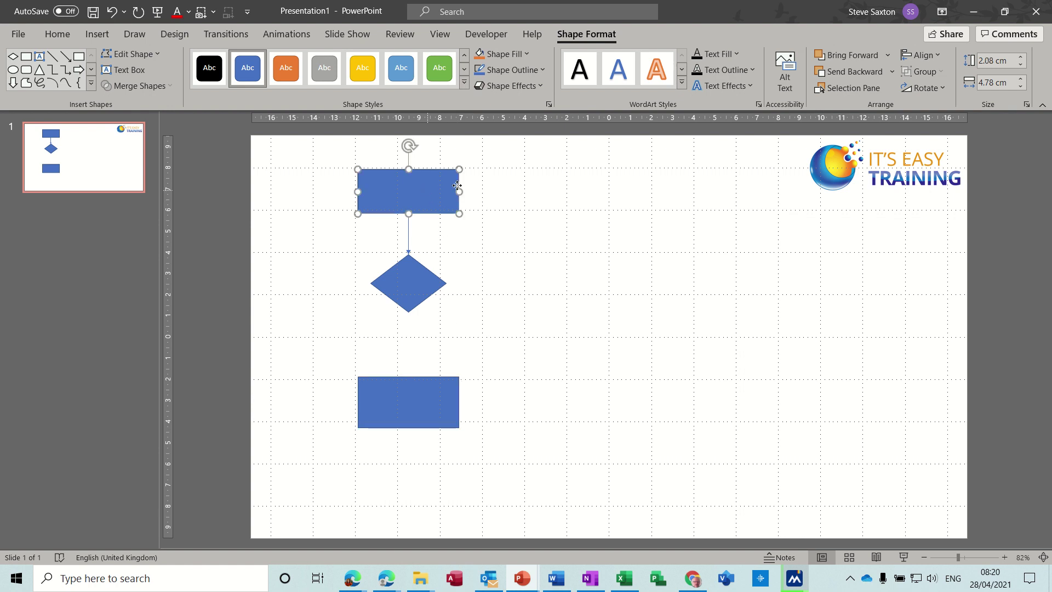
drag(428, 191, 623, 344)
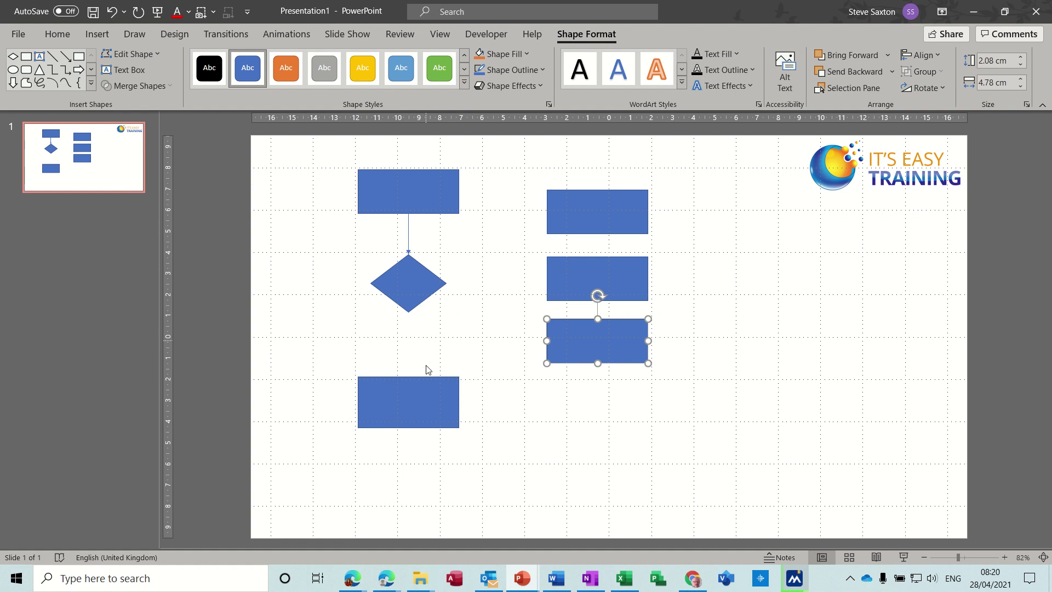
Delete the extra rectangle under the diamond and copy the diamond to the lower right.
click(426, 394)
key(Delete)
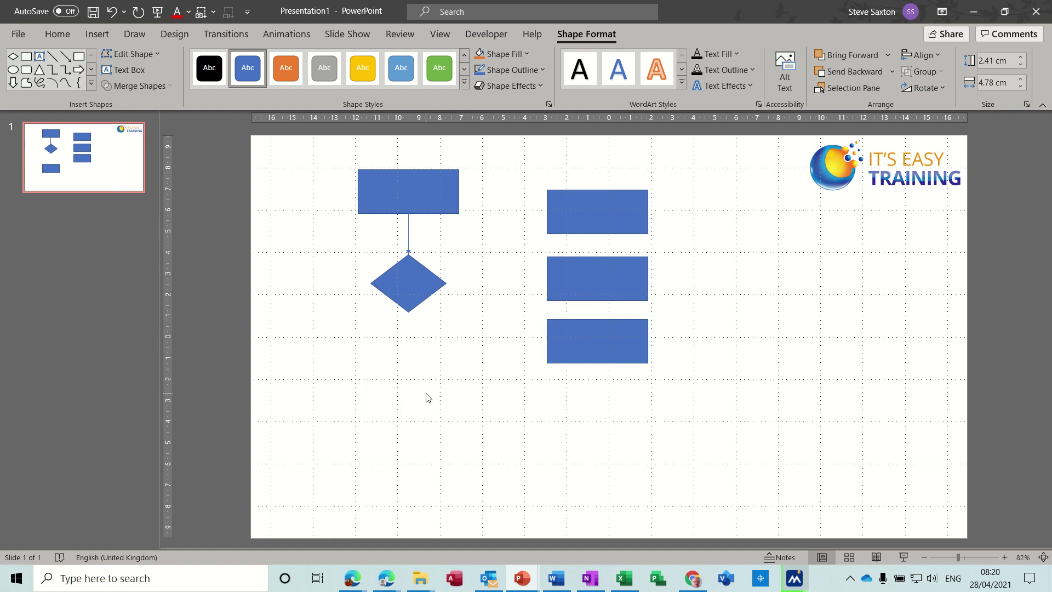
click(408, 290)
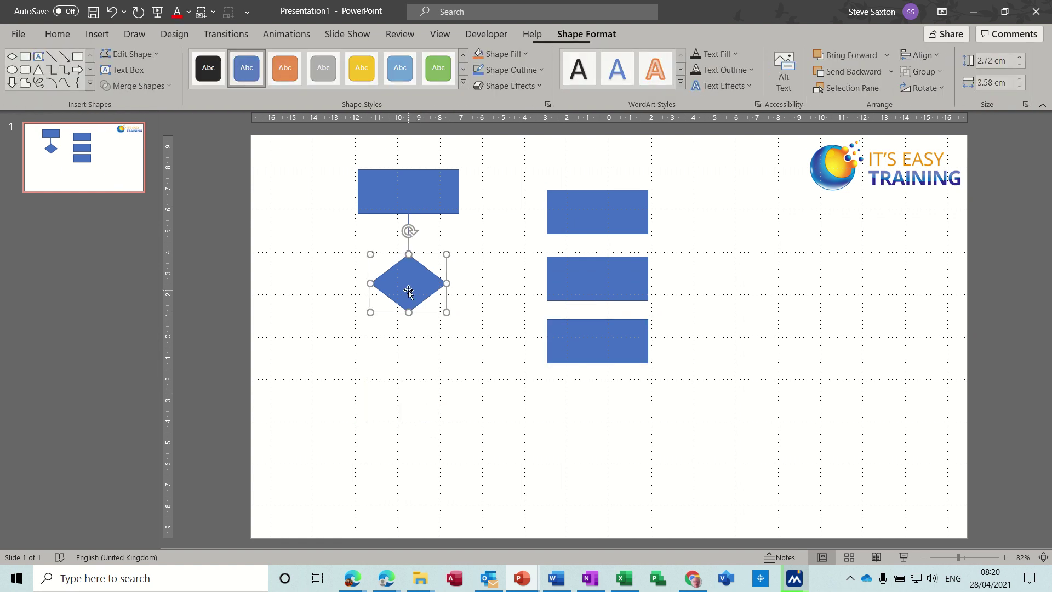
drag(411, 294, 706, 445)
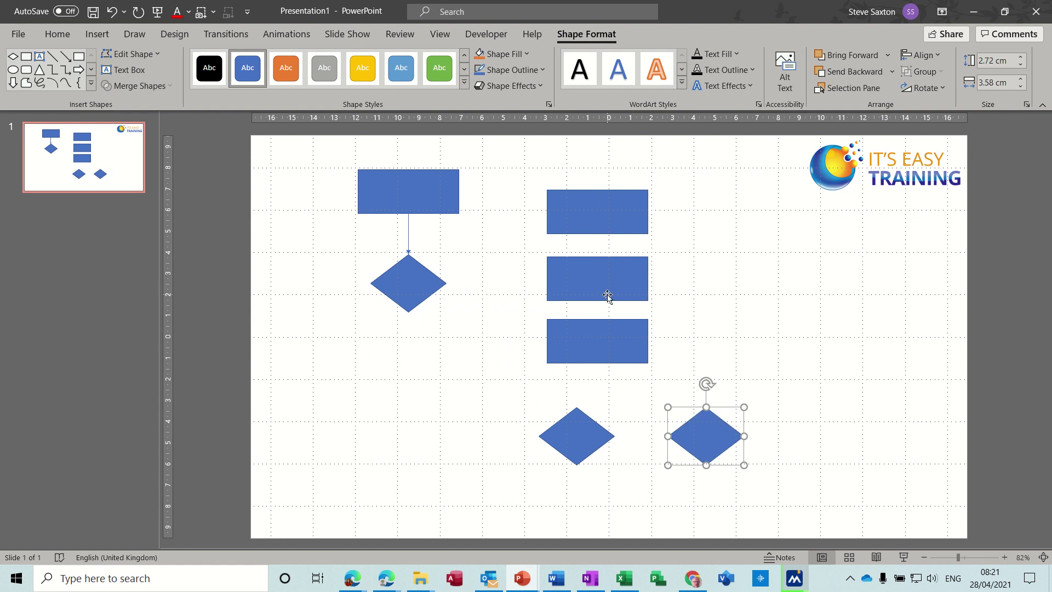
Move the spare rectangles and diamonds into a column under the first diamond, with a diamond branching right.
drag(606, 217, 419, 373)
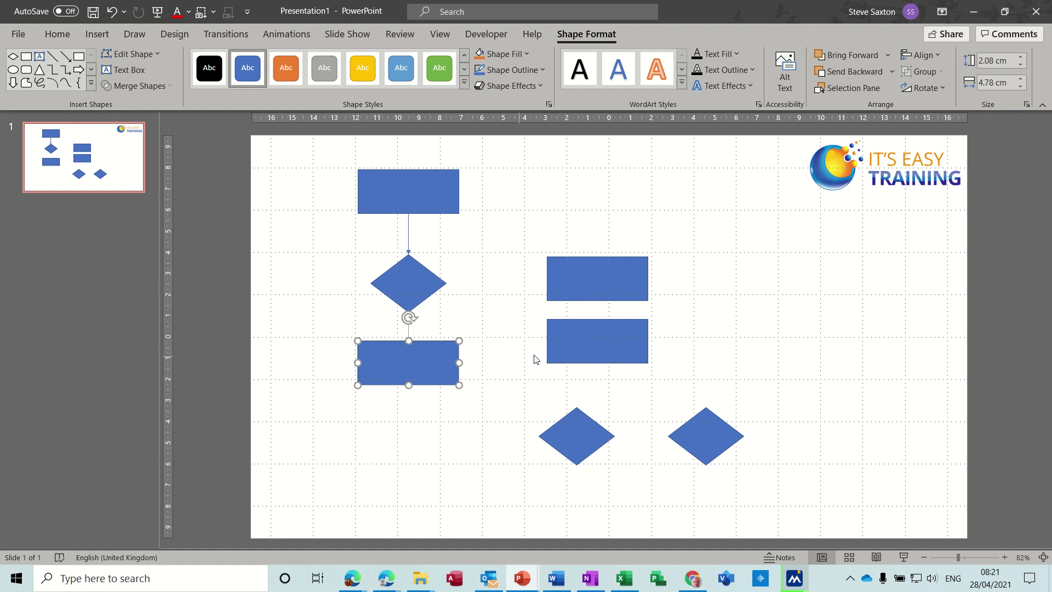
drag(575, 424, 406, 445)
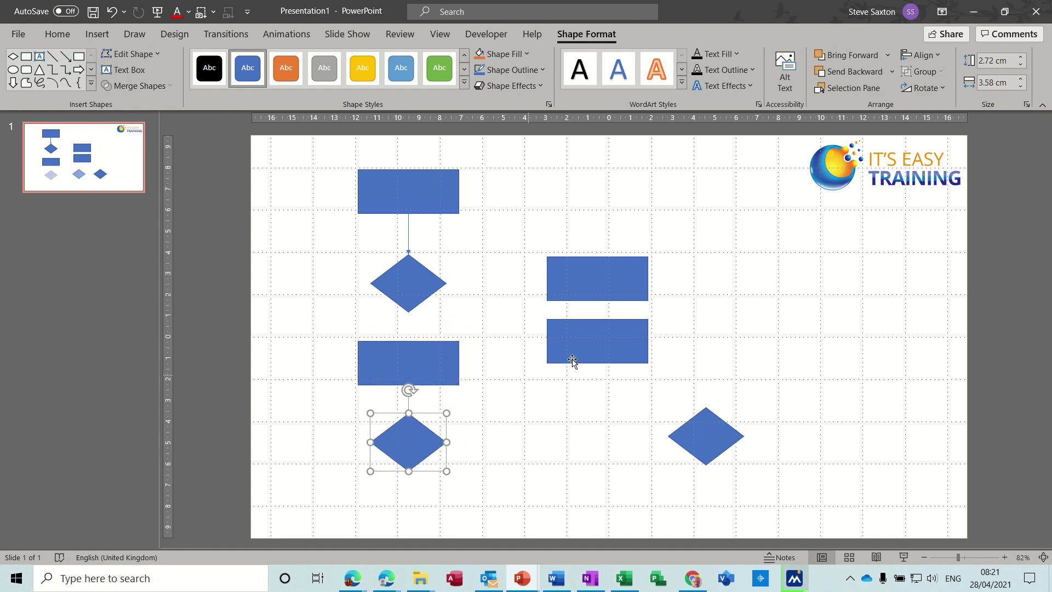
drag(610, 346, 688, 357)
click(685, 437)
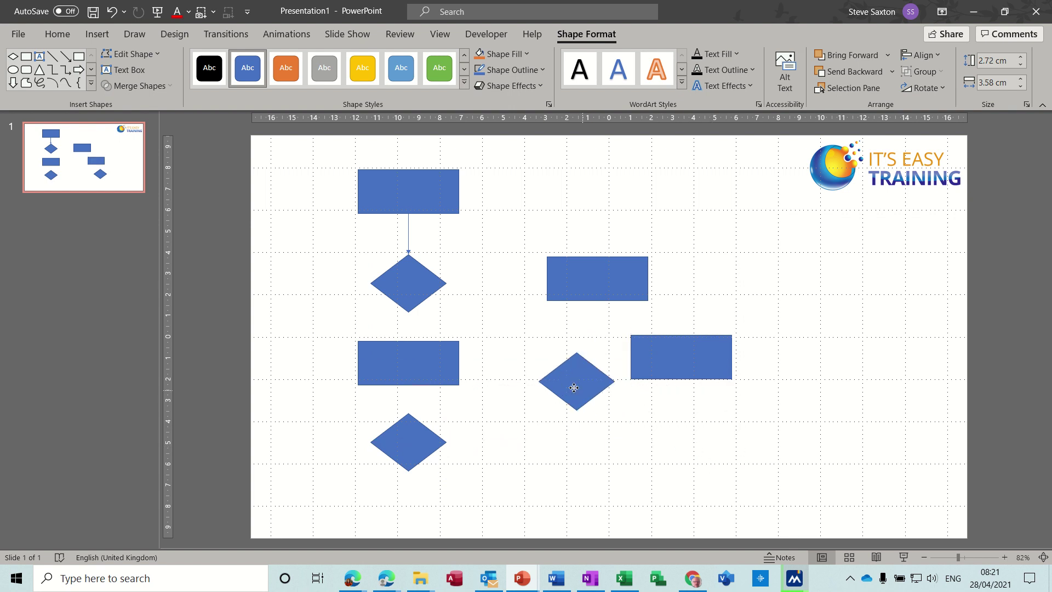
drag(573, 388, 557, 369)
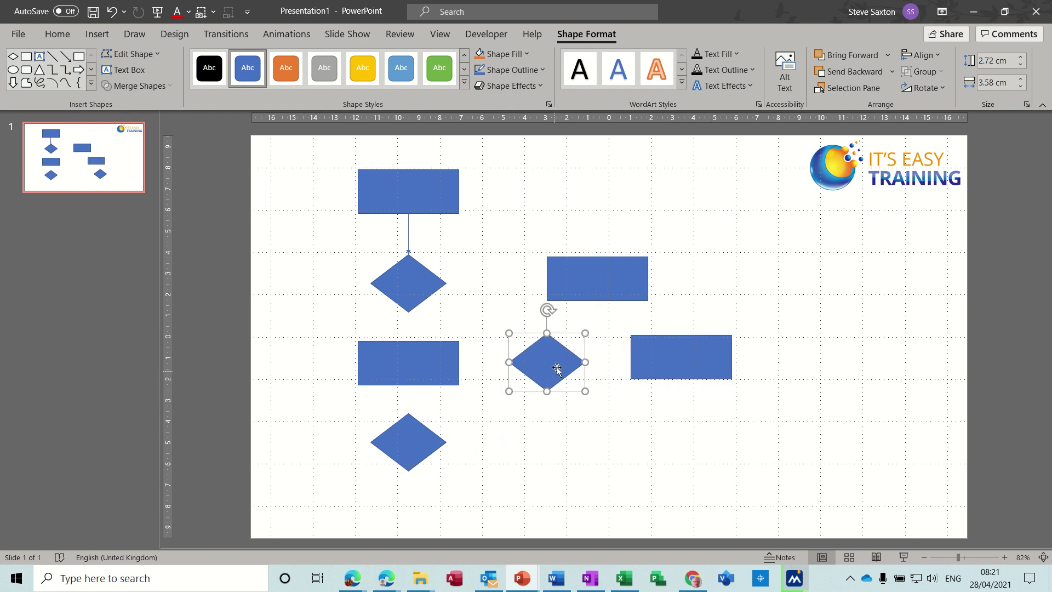
drag(592, 284, 403, 521)
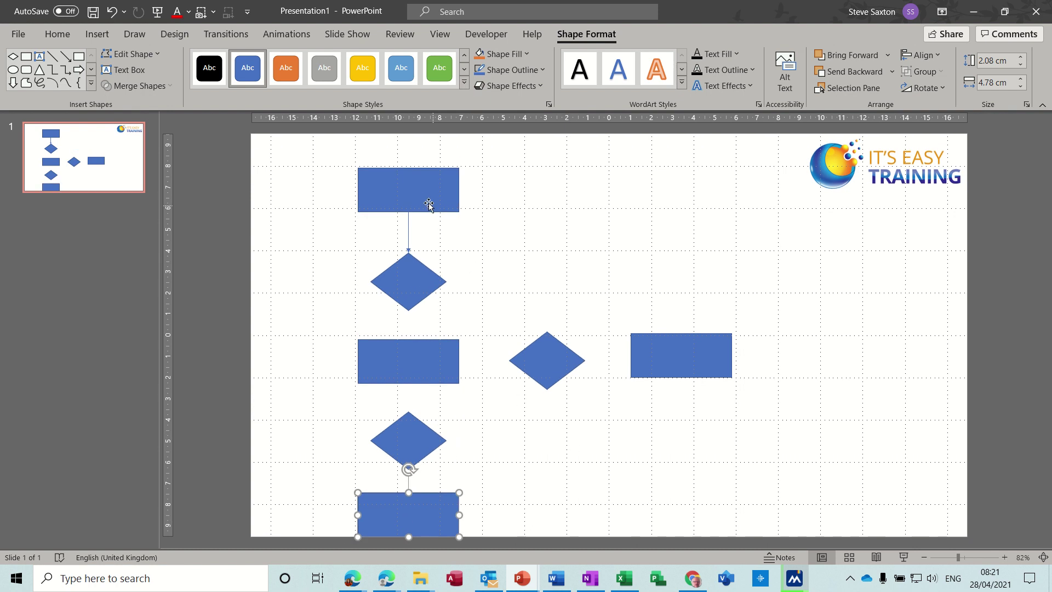
Shift the column's shapes to even the spacing and align the side diamond and rectangle.
drag(423, 198, 424, 178)
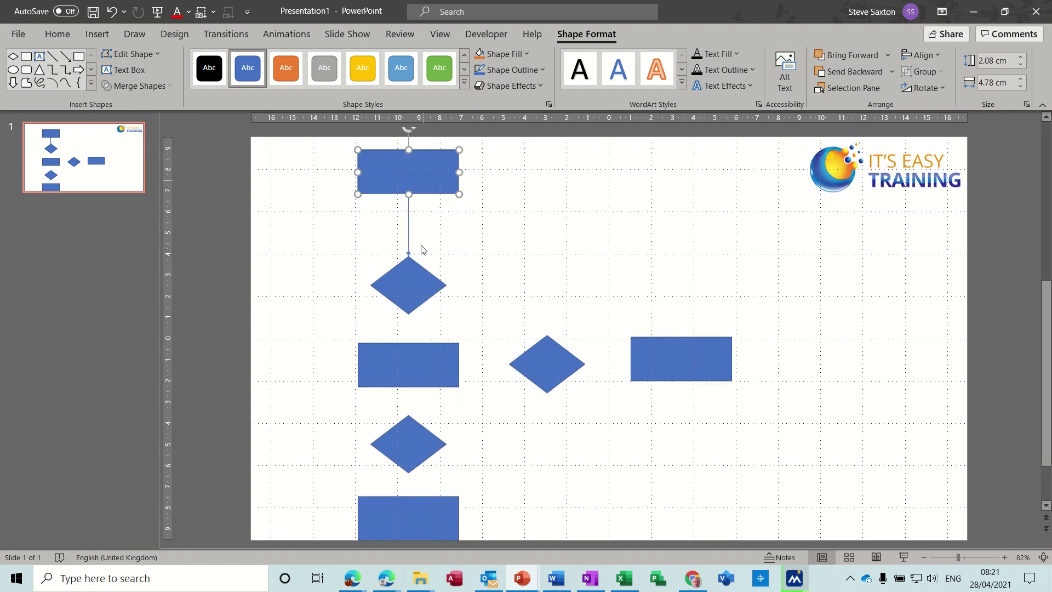
drag(416, 286, 416, 256)
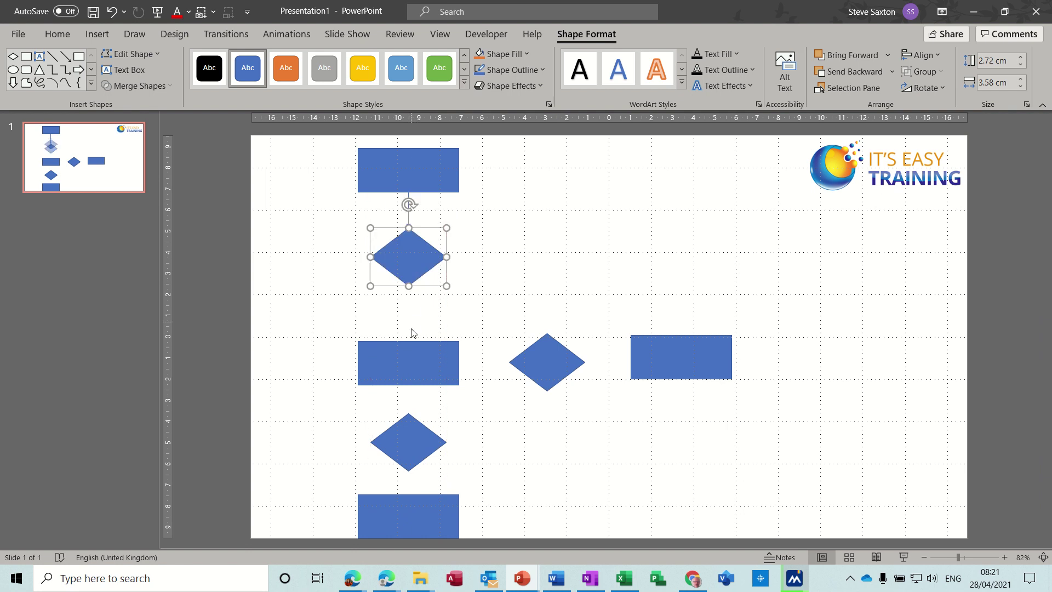
drag(414, 351, 414, 339)
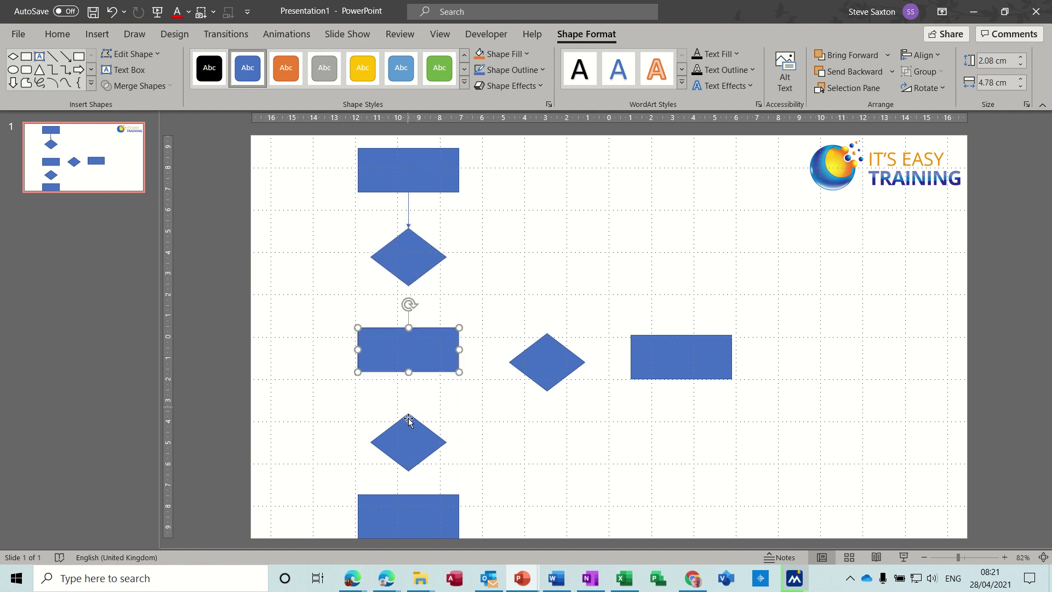
drag(408, 433, 411, 425)
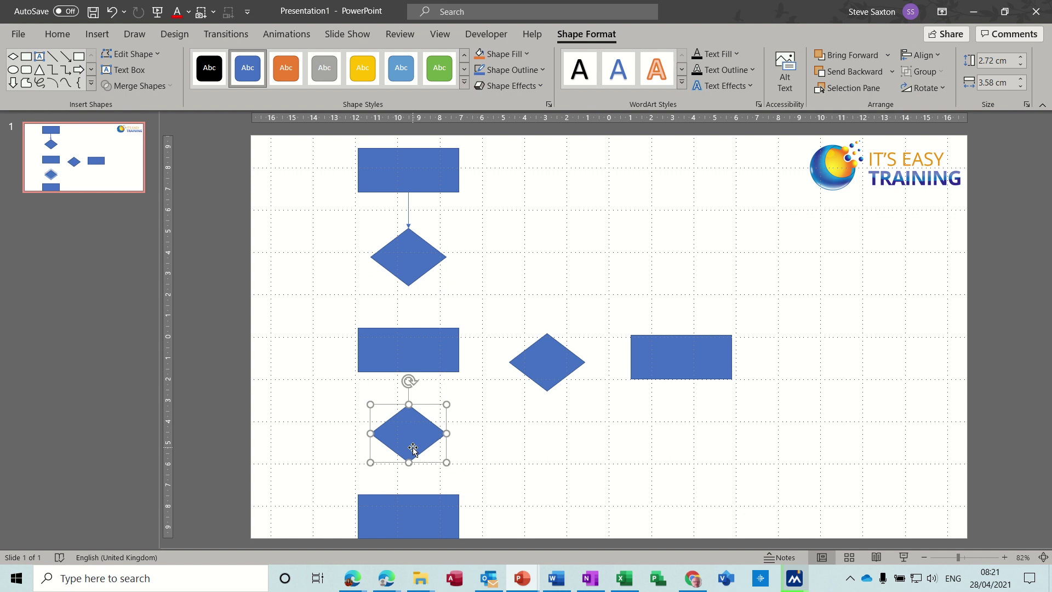
click(414, 503)
drag(414, 505, 414, 495)
click(554, 359)
drag(554, 360, 552, 355)
drag(666, 347, 671, 354)
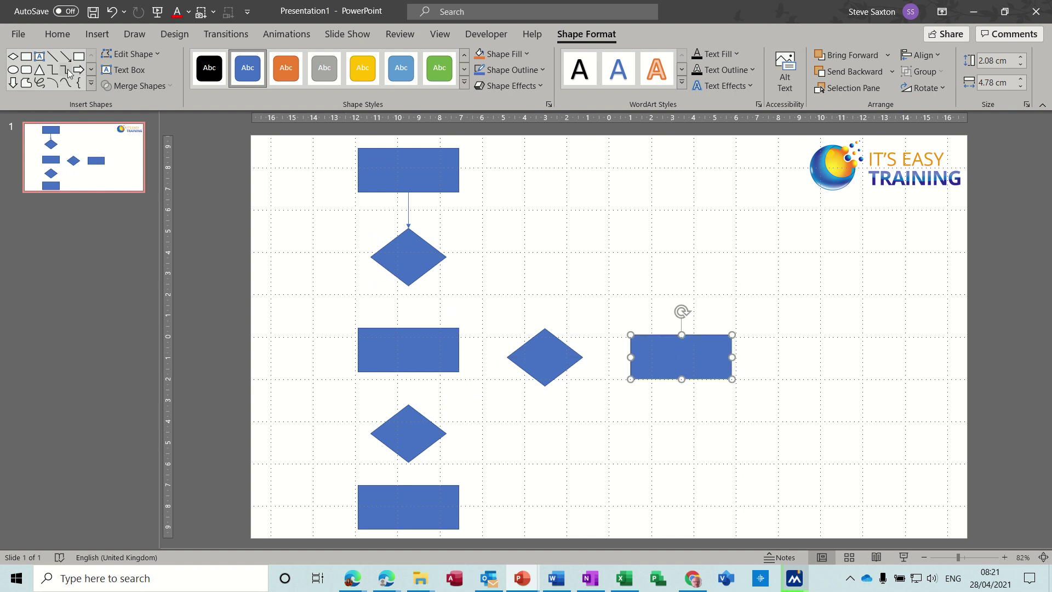
Draw elbow connectors joining each column shape and the side diamond and rectangle.
click(65, 69)
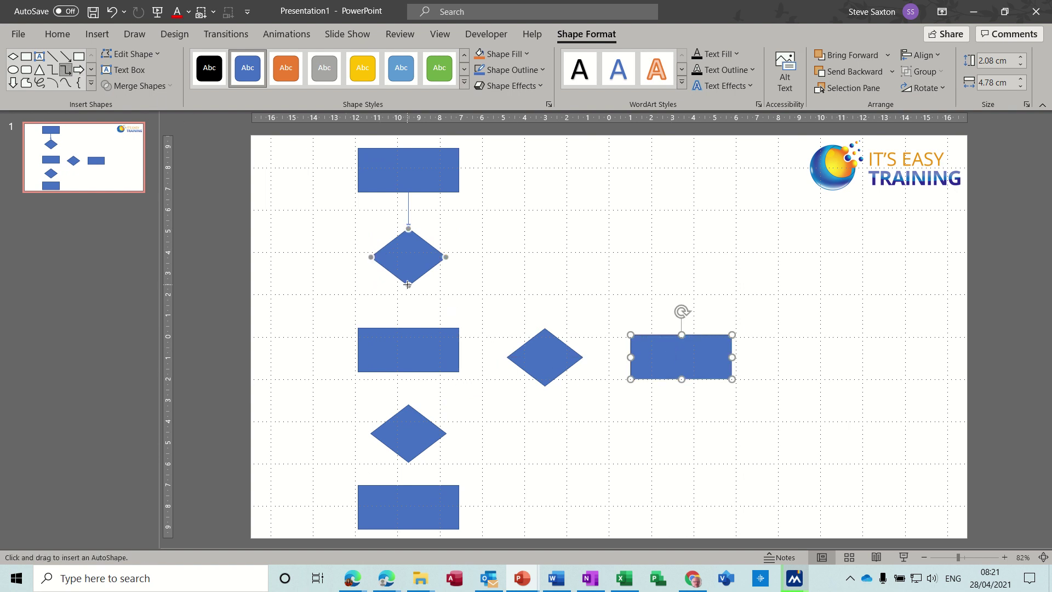
drag(407, 285, 408, 328)
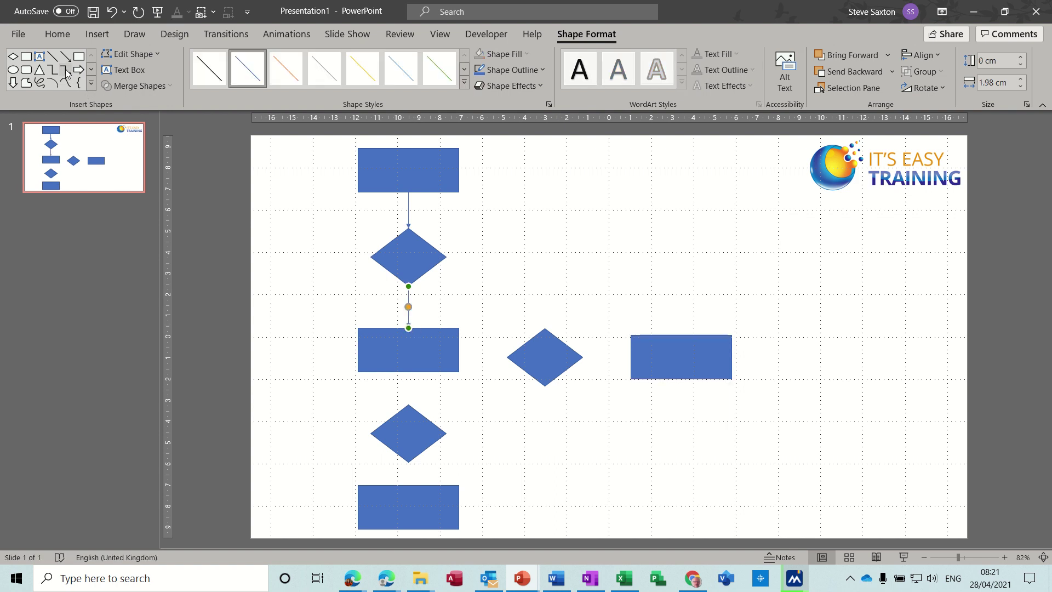
click(65, 69)
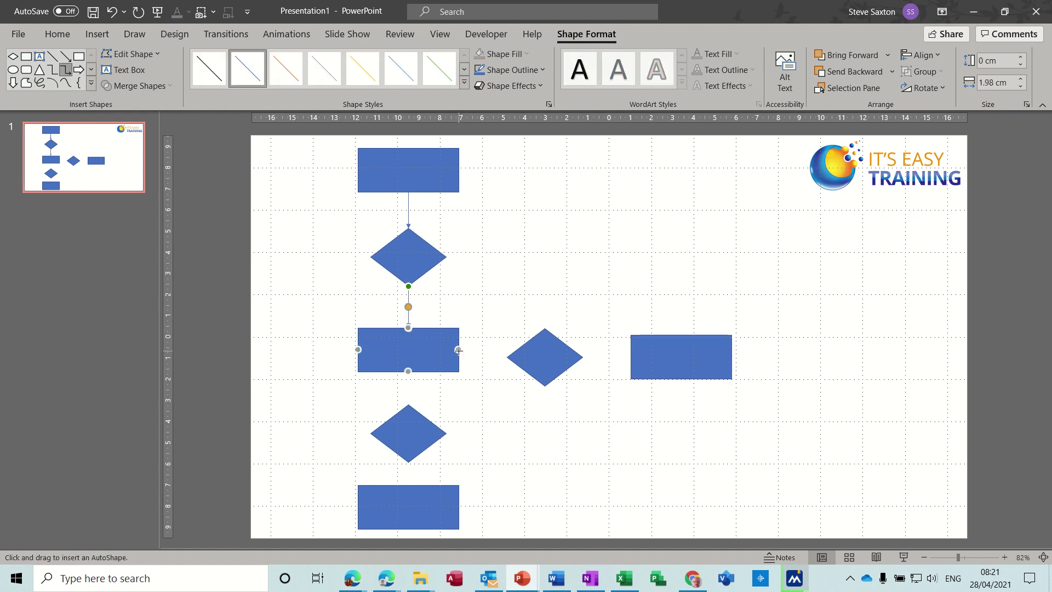
drag(459, 350, 508, 357)
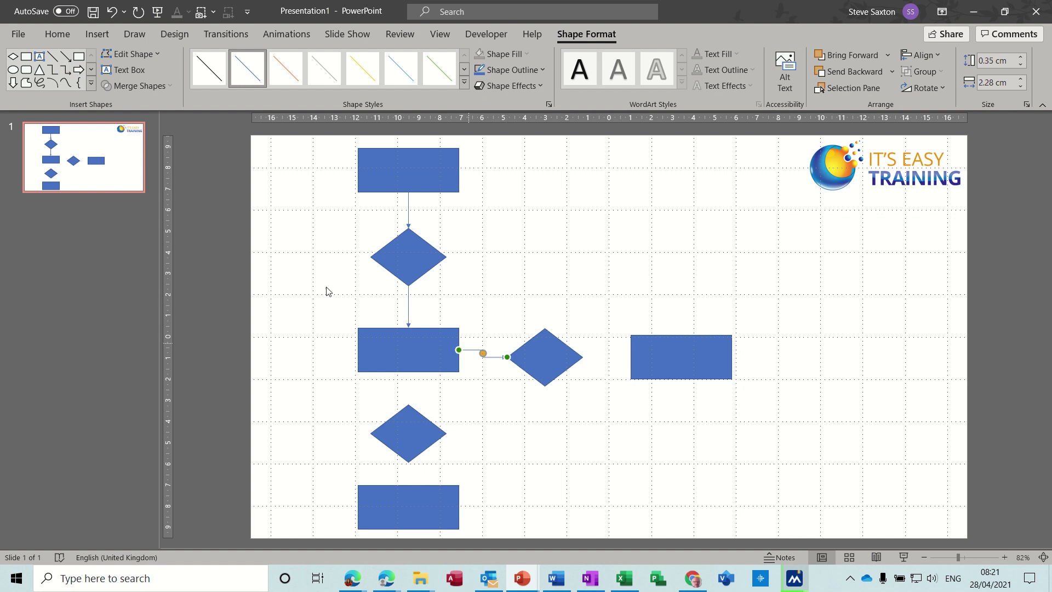
click(65, 71)
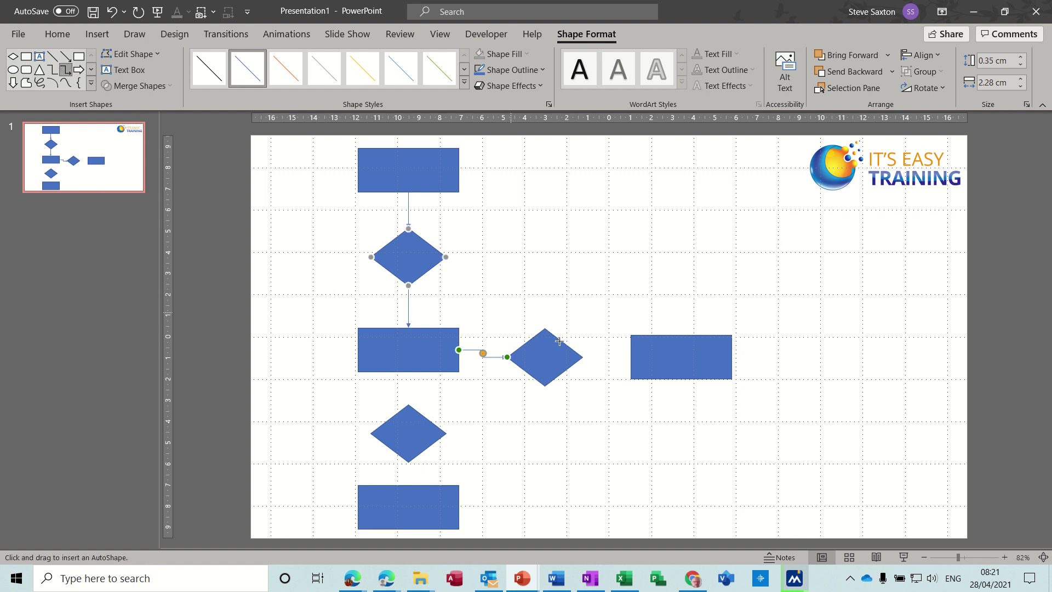
drag(581, 357, 631, 357)
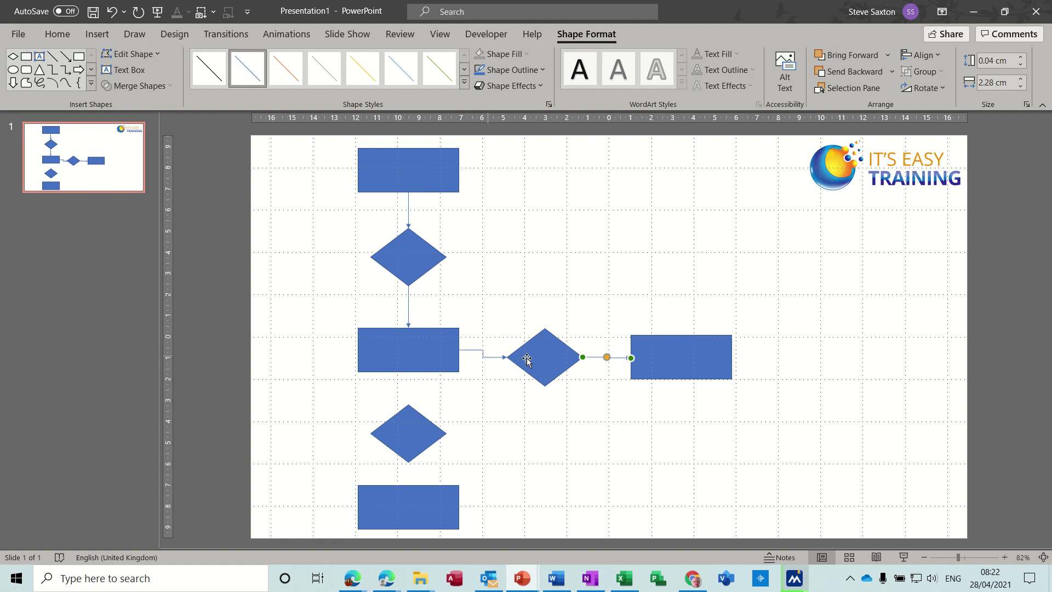
click(65, 71)
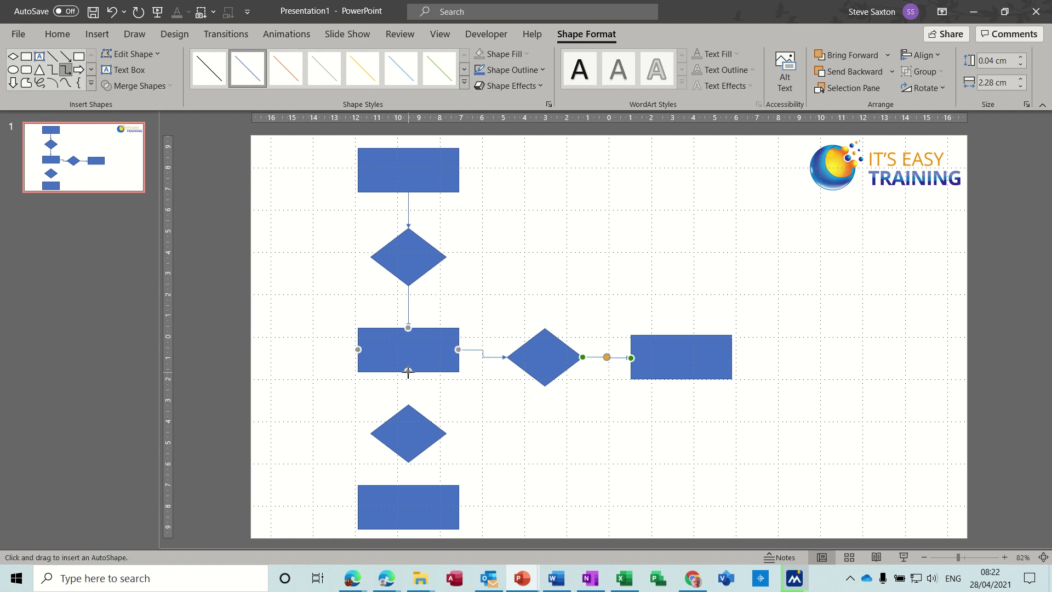
drag(408, 372, 408, 404)
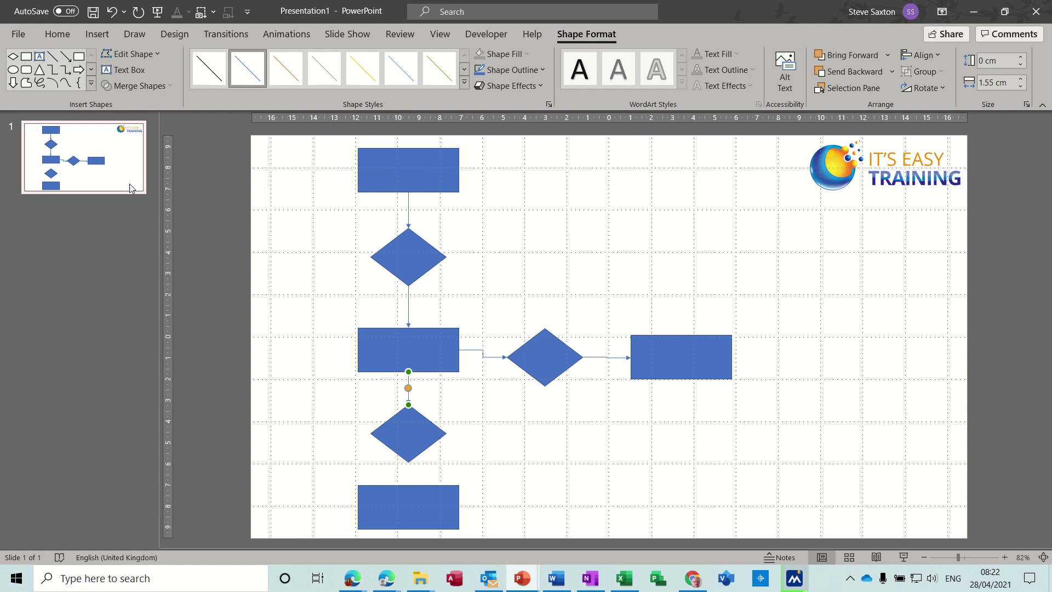
click(64, 70)
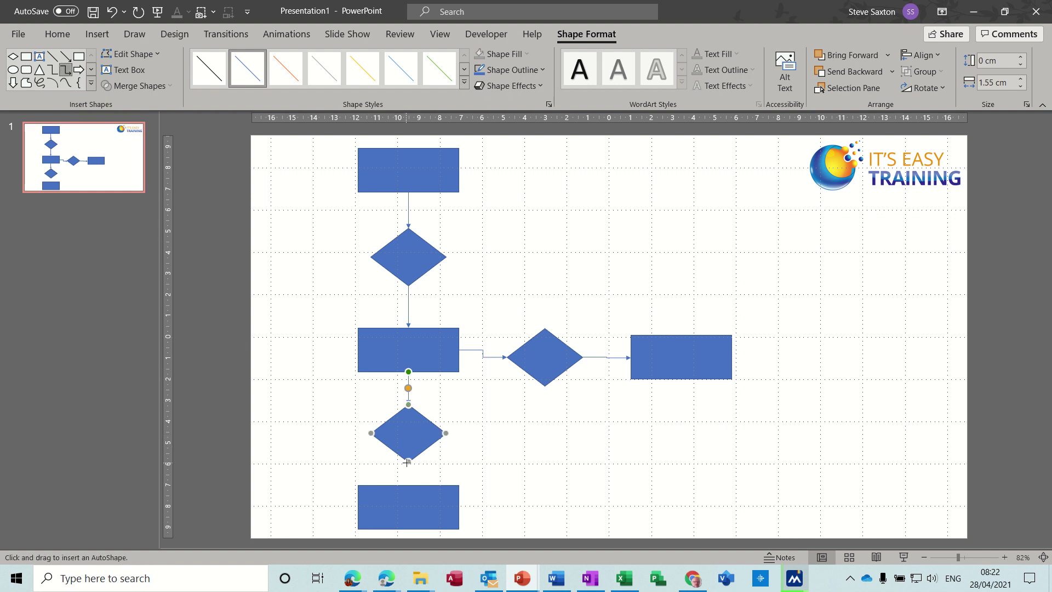
drag(408, 460, 408, 485)
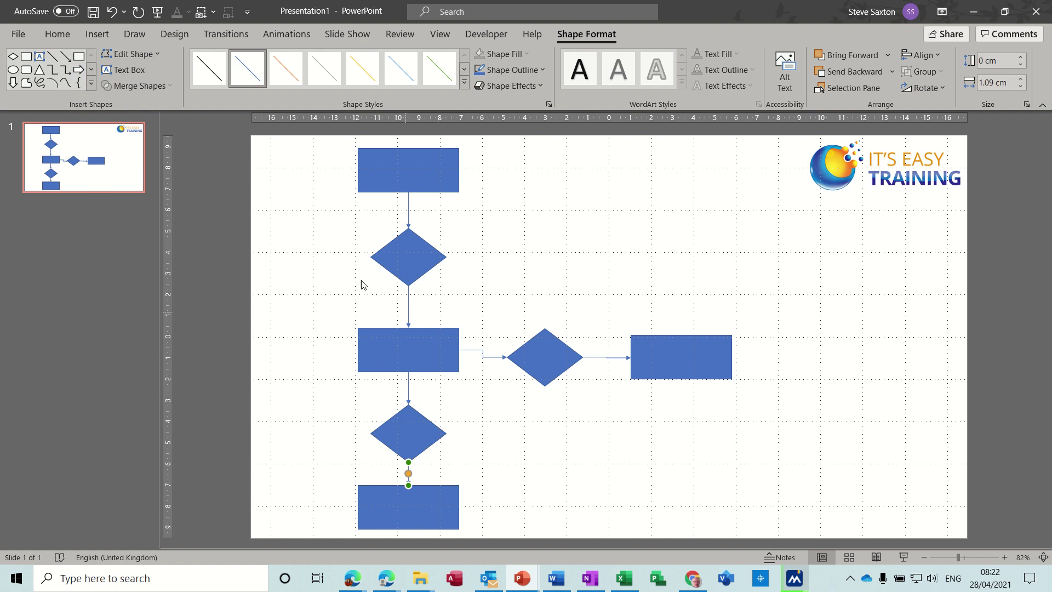
Nudge the side diamond and right rectangle up two steps each to level them with the middle rectangle.
click(543, 361)
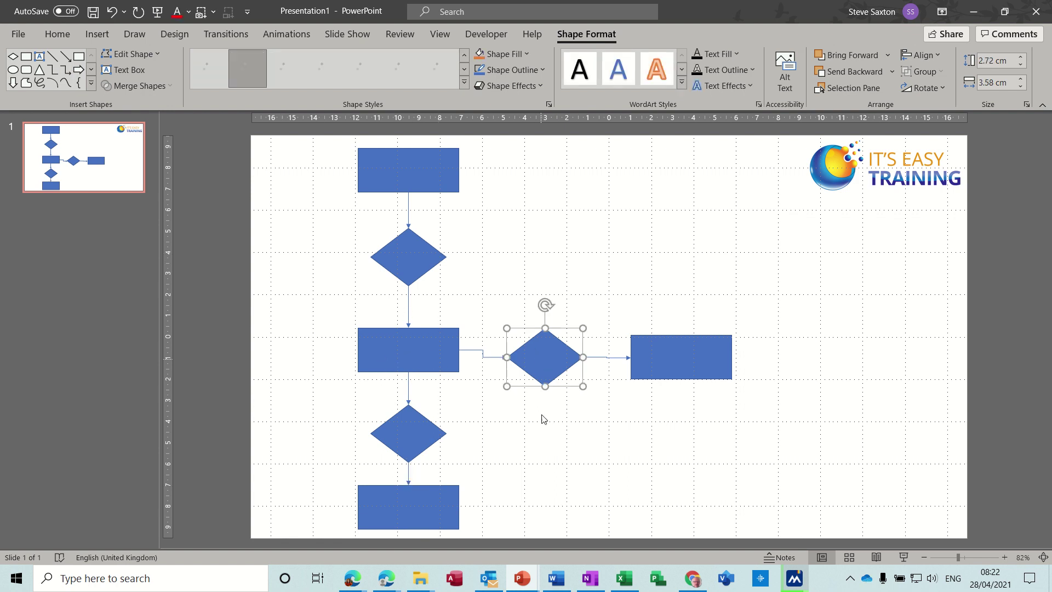
key(Up)
key(Up)
key(Up)
key(Up)
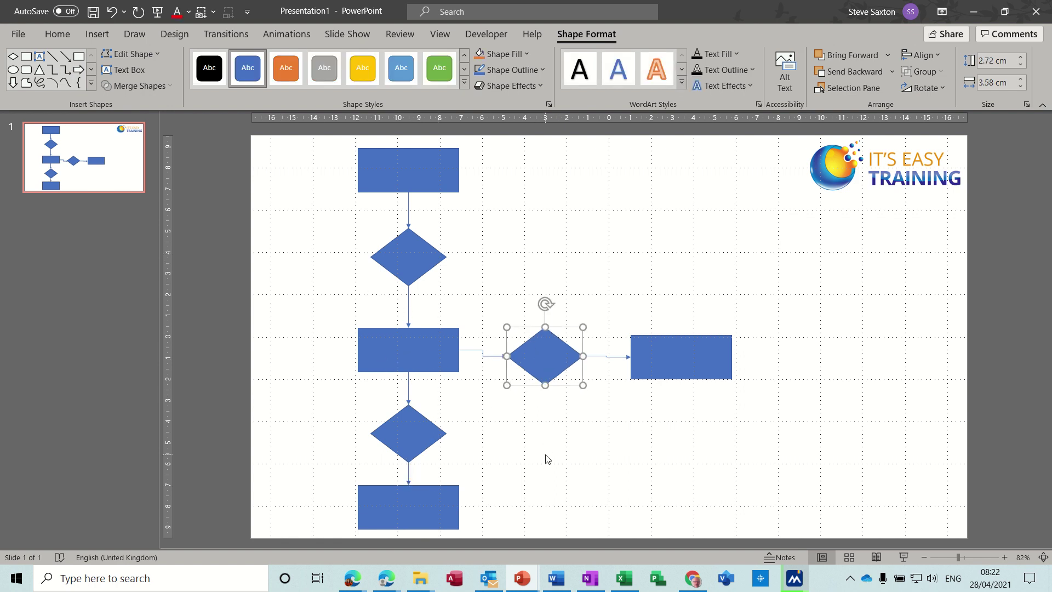
key(Up)
key(Up)
key(Up)
key(Up)
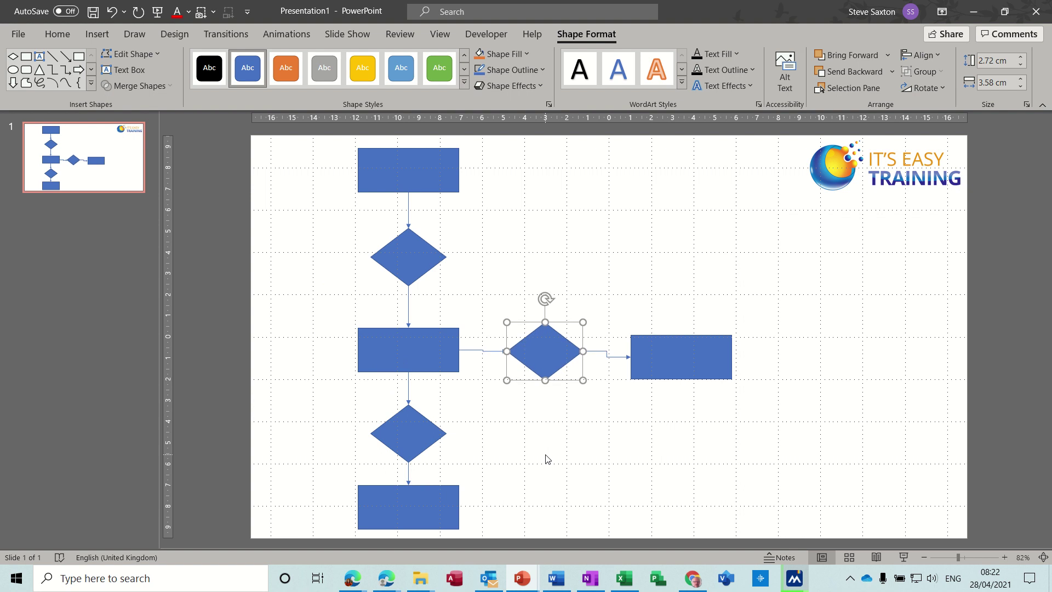
click(693, 354)
key(Up)
key(Up)
key(Up)
key(Up)
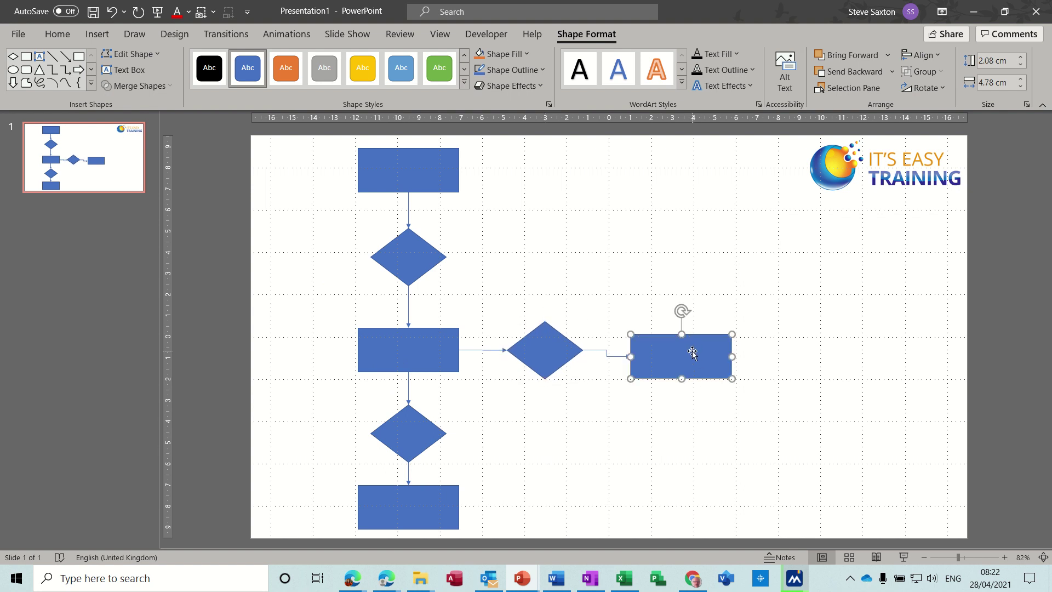
key(Up)
key(Up)
key(Up)
key(Up)
key(Up)
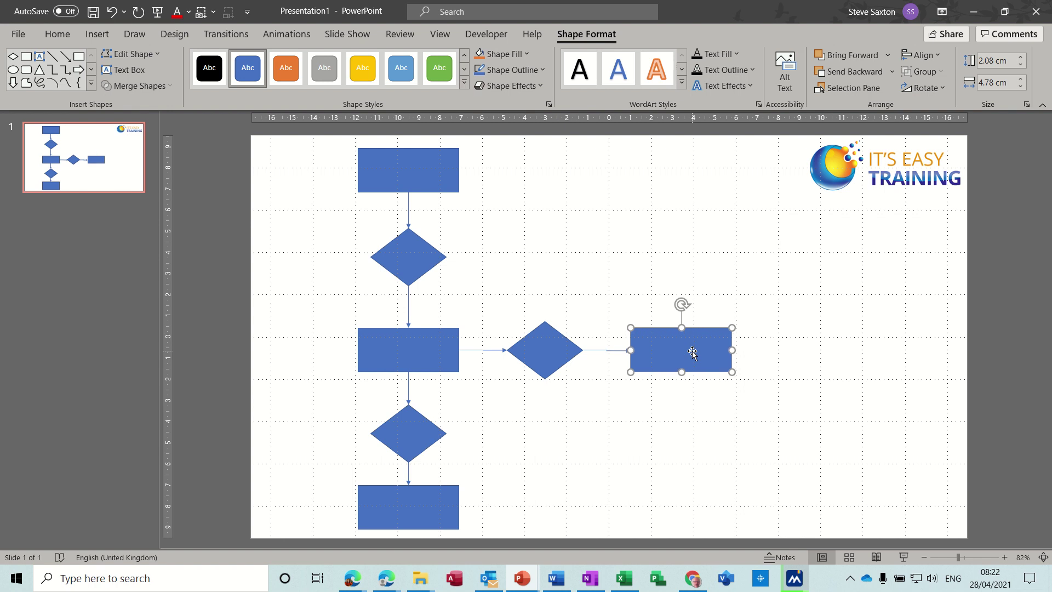
click(492, 314)
Label the top rectangle 'Process' and the first diamond 'Decide', shrinking its text to one line.
click(403, 171)
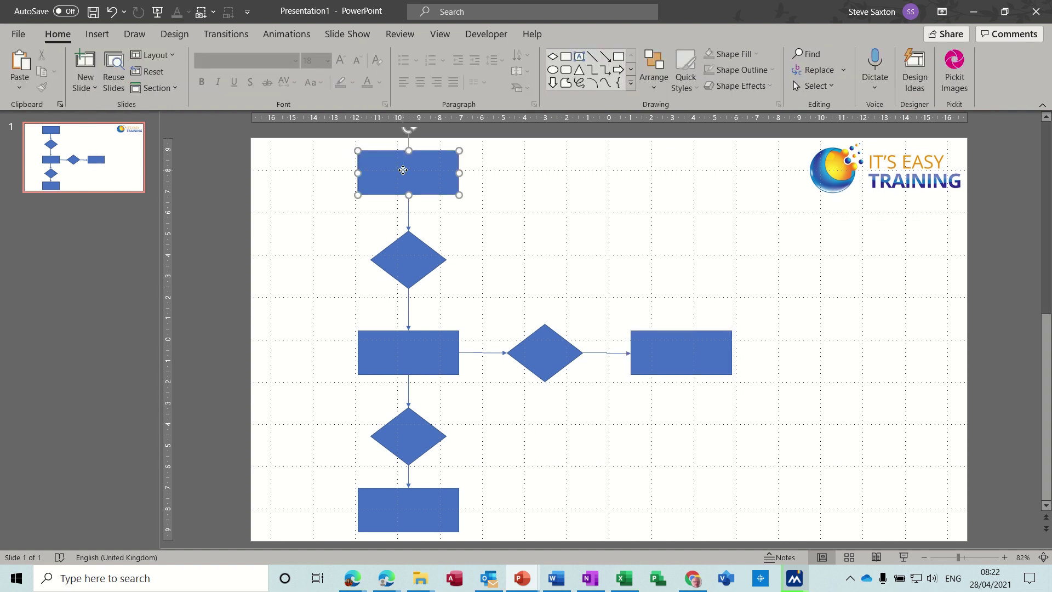
double_click(403, 170)
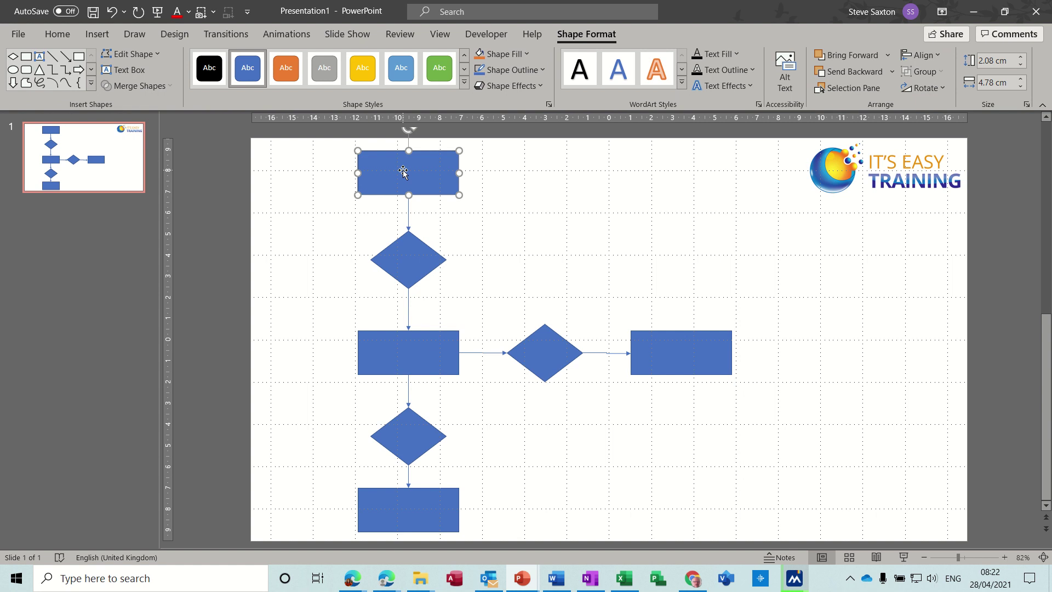
click(402, 170)
text(Process)
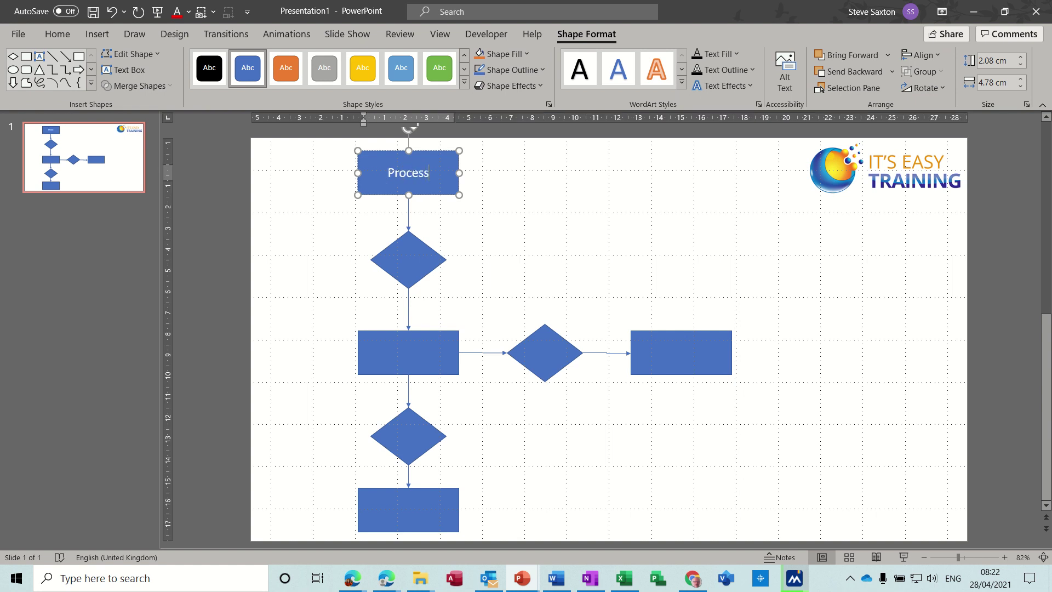
click(410, 264)
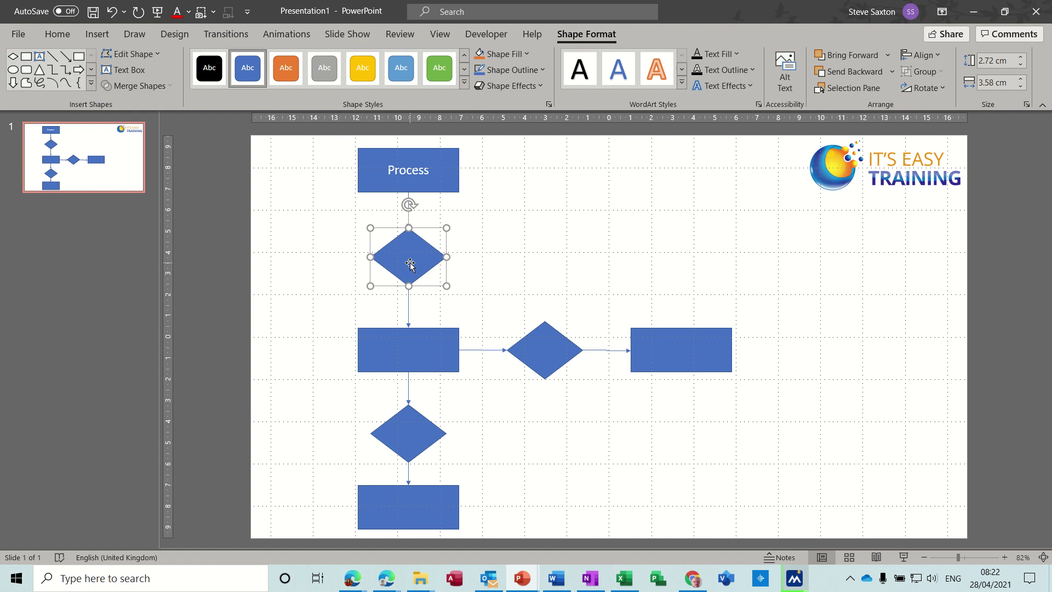
text(Decide)
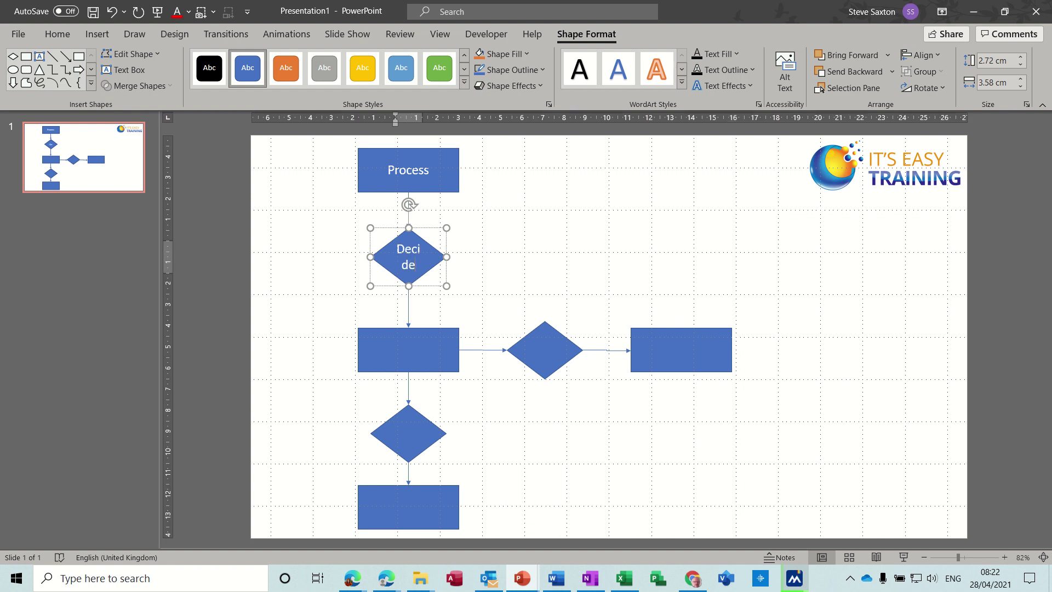
click(470, 267)
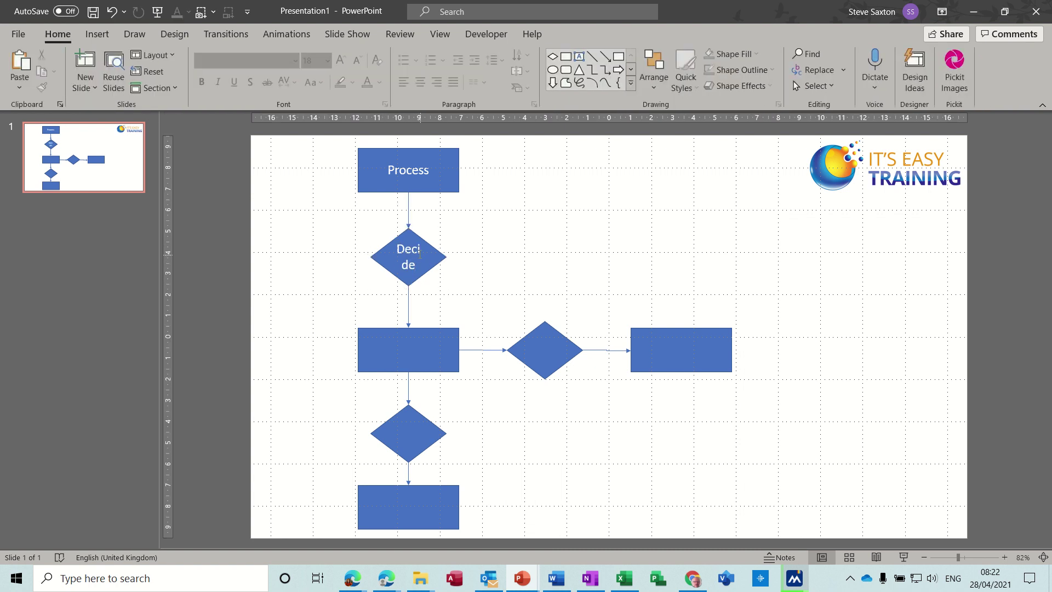
click(423, 259)
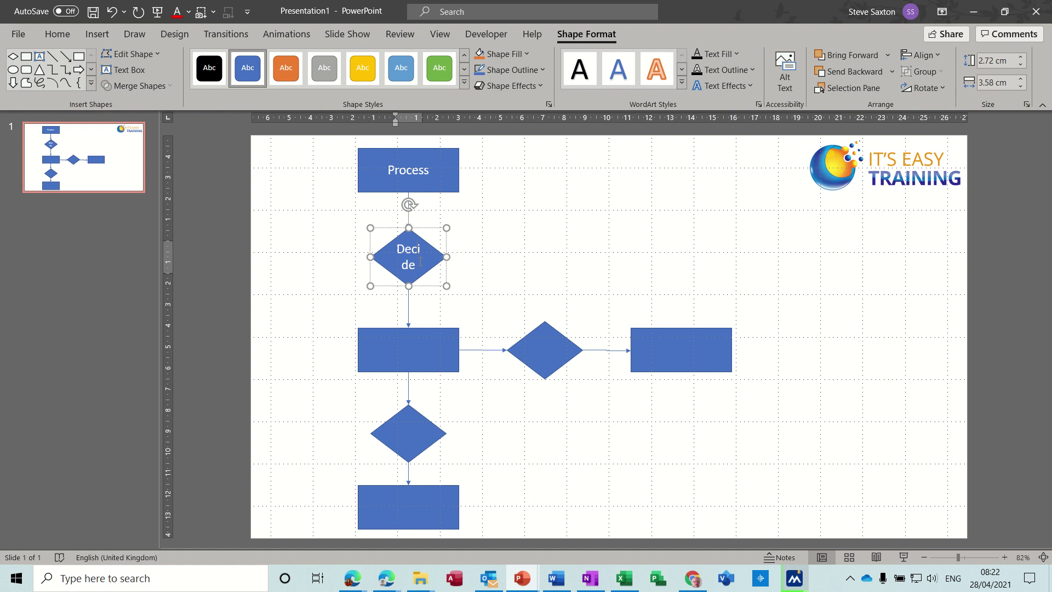
double_click(417, 270)
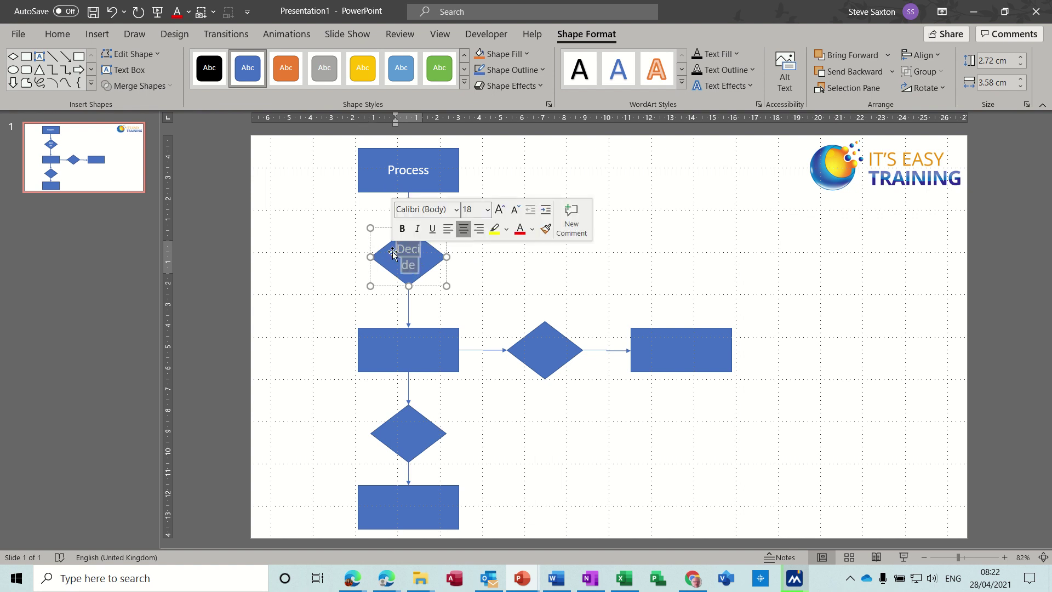
key(ctrl+shift+comma)
key(ctrl+shift+comma)
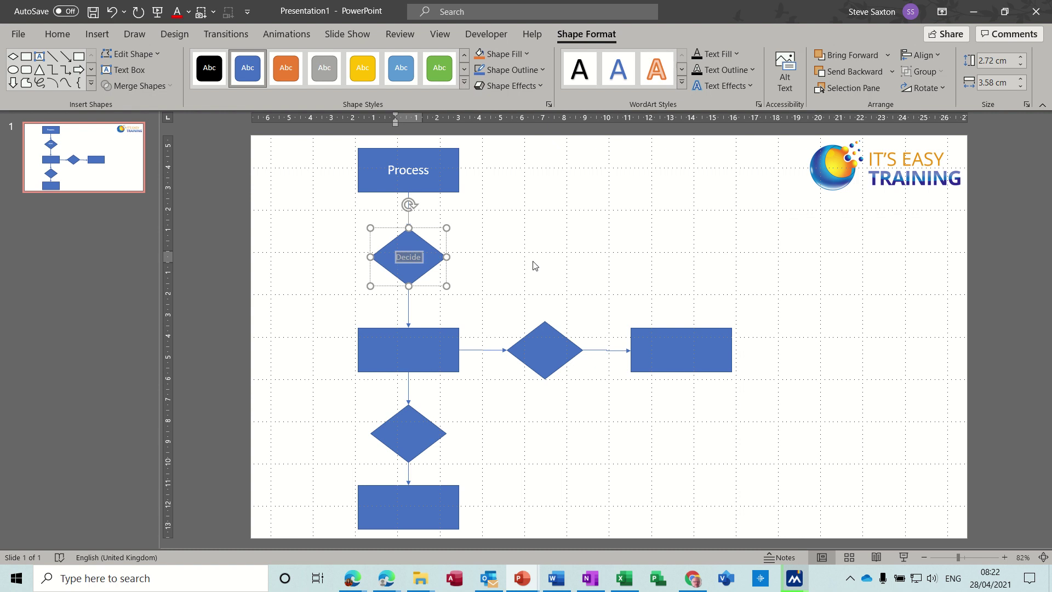
Type 'Process', 'Decide', 'Process', 'Decide' and 'End' into the remaining shapes.
click(416, 349)
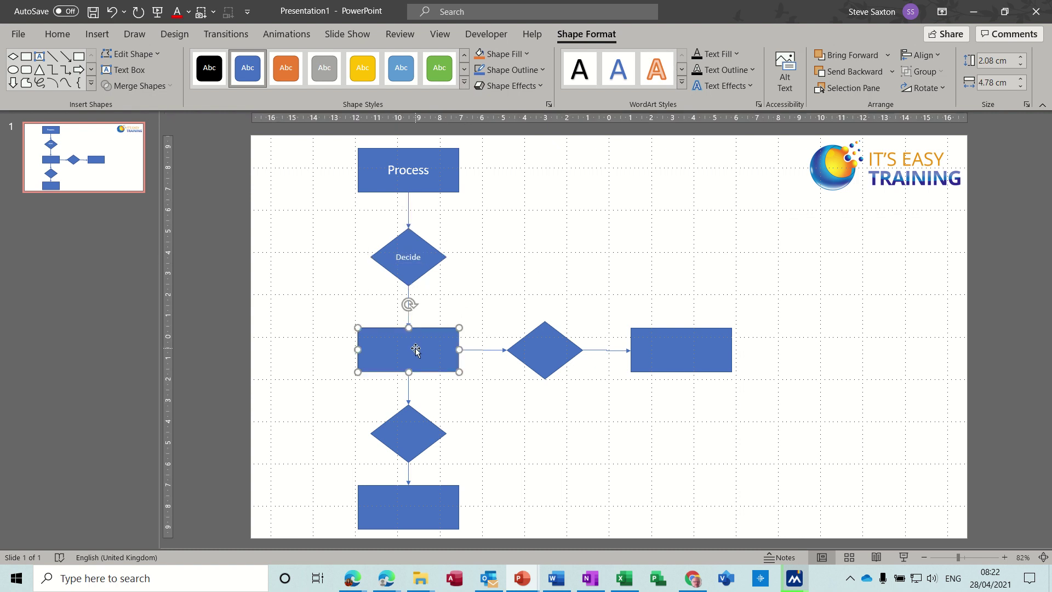
text(Process)
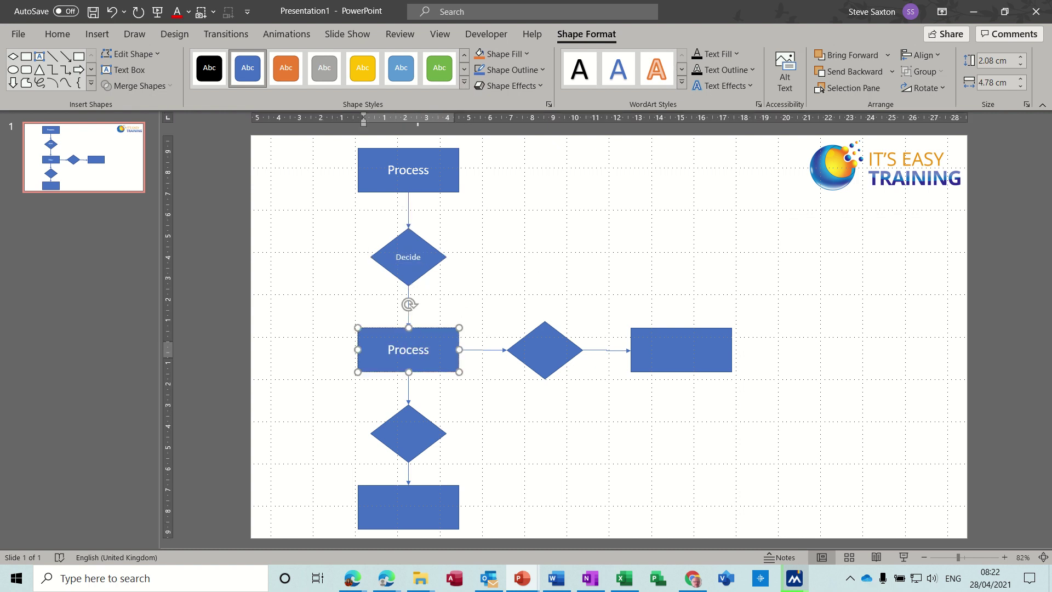
click(408, 434)
text(Decide)
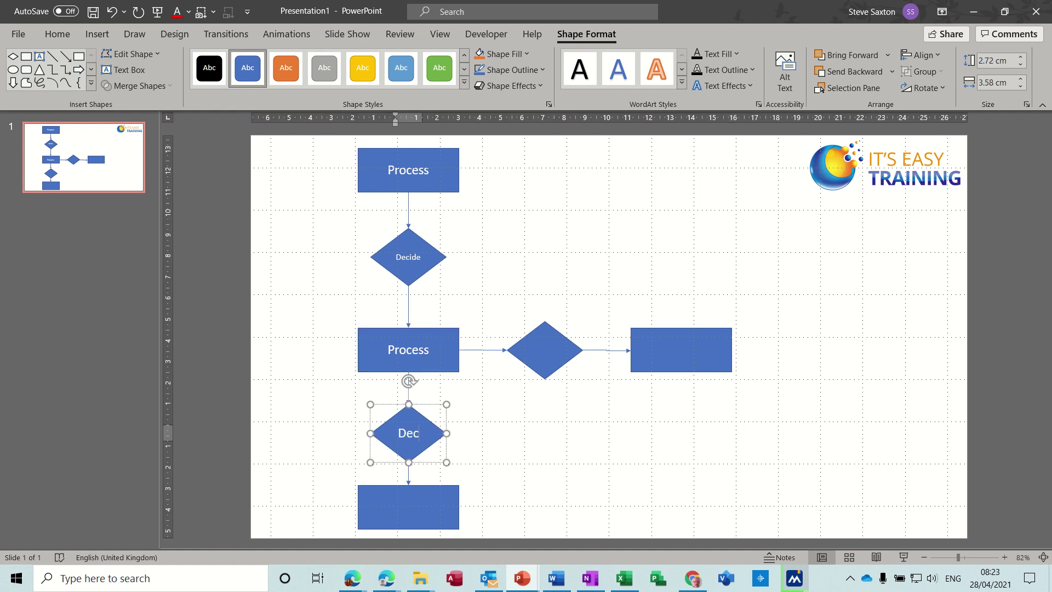
click(411, 504)
text(Proce)
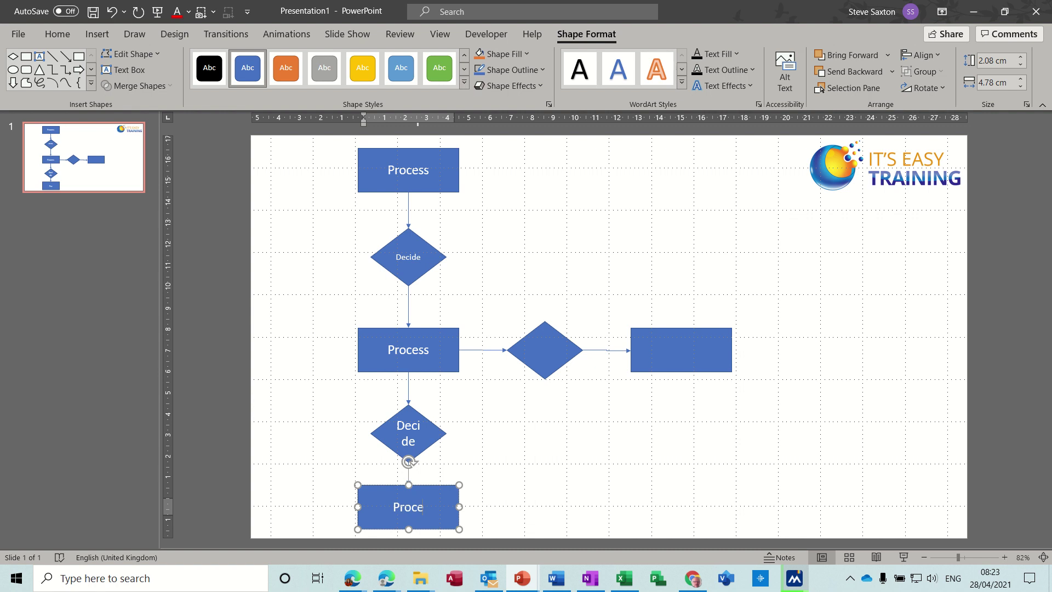
text(ss)
click(545, 354)
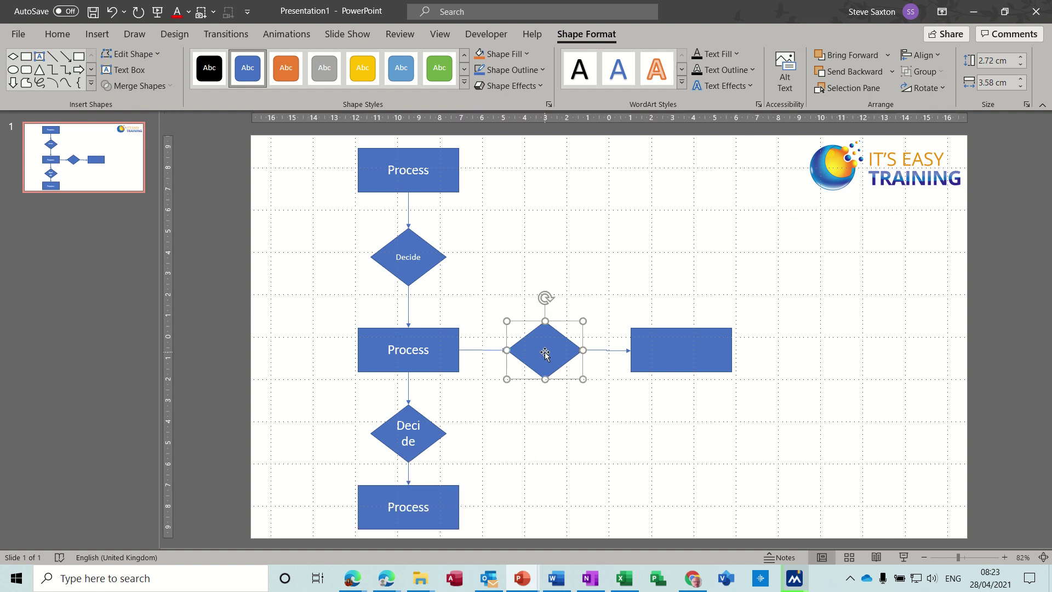
text(Decide)
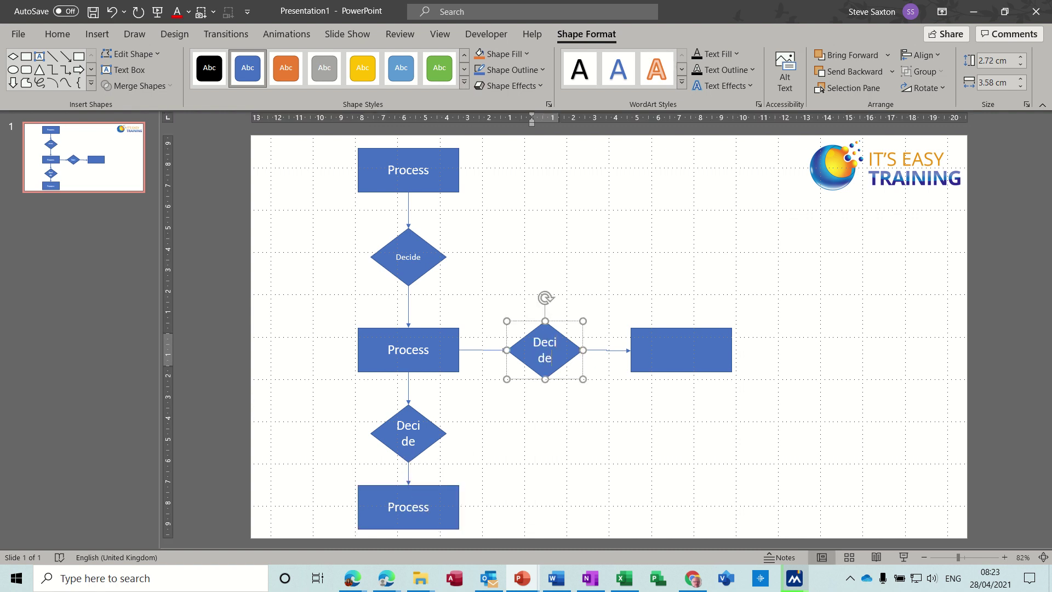
click(662, 358)
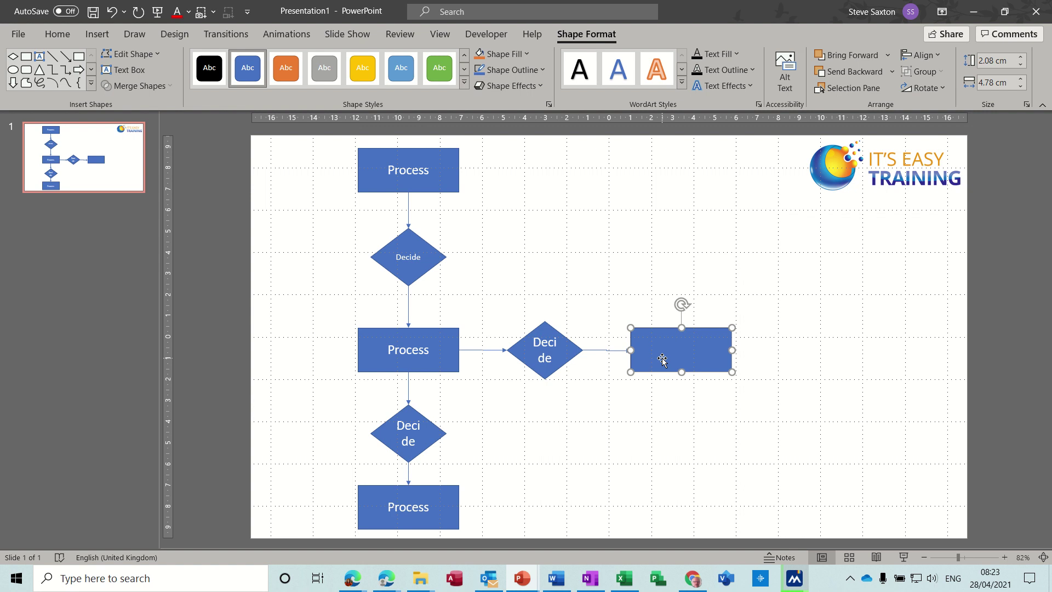
text(En)
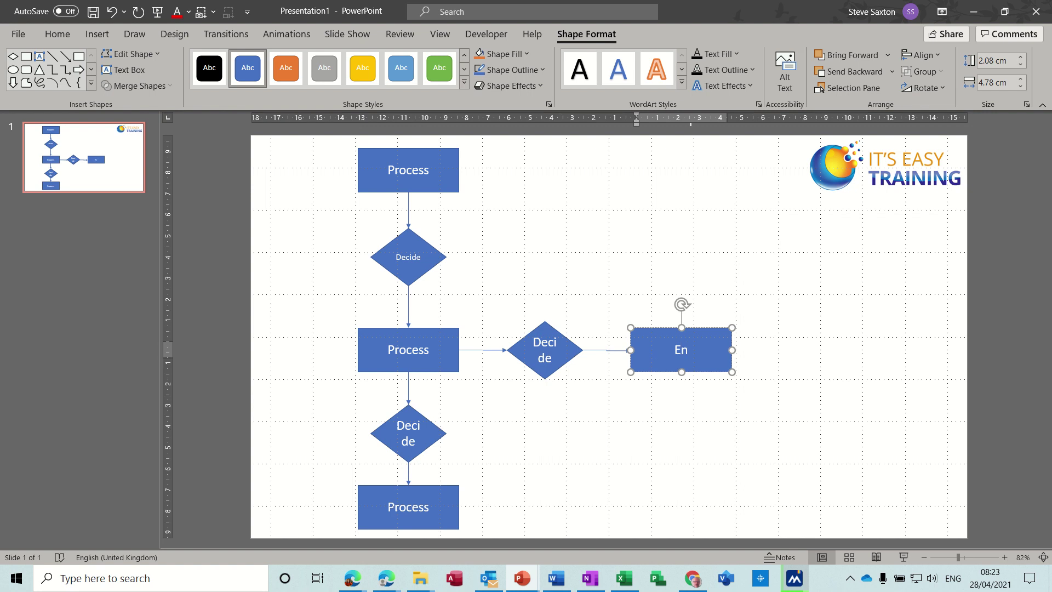
text(d)
Copy the top Process box to the right of the first Decide and connect Decide to it.
click(634, 270)
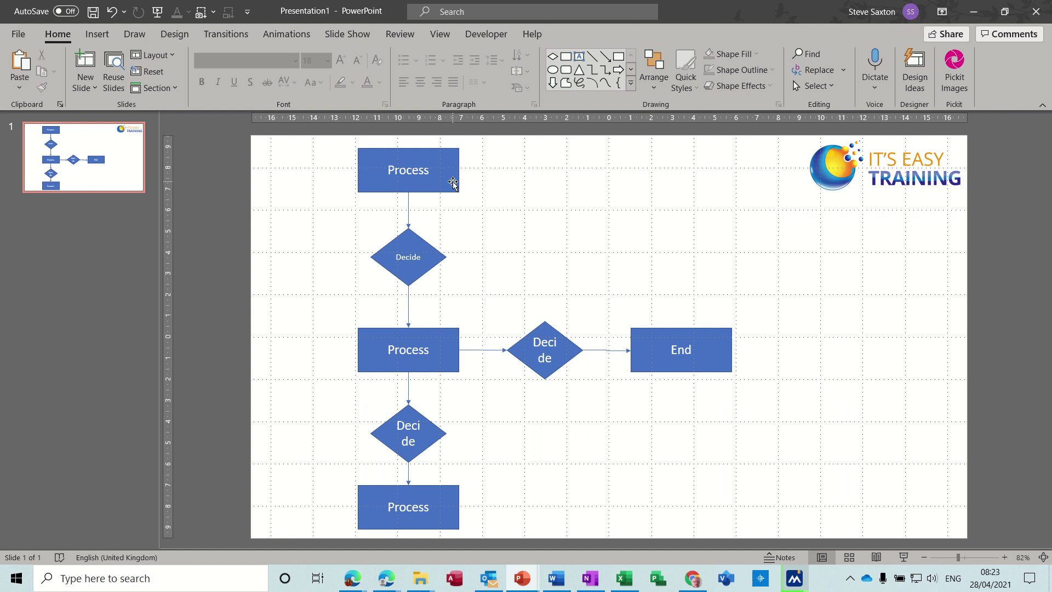
drag(453, 185, 717, 269)
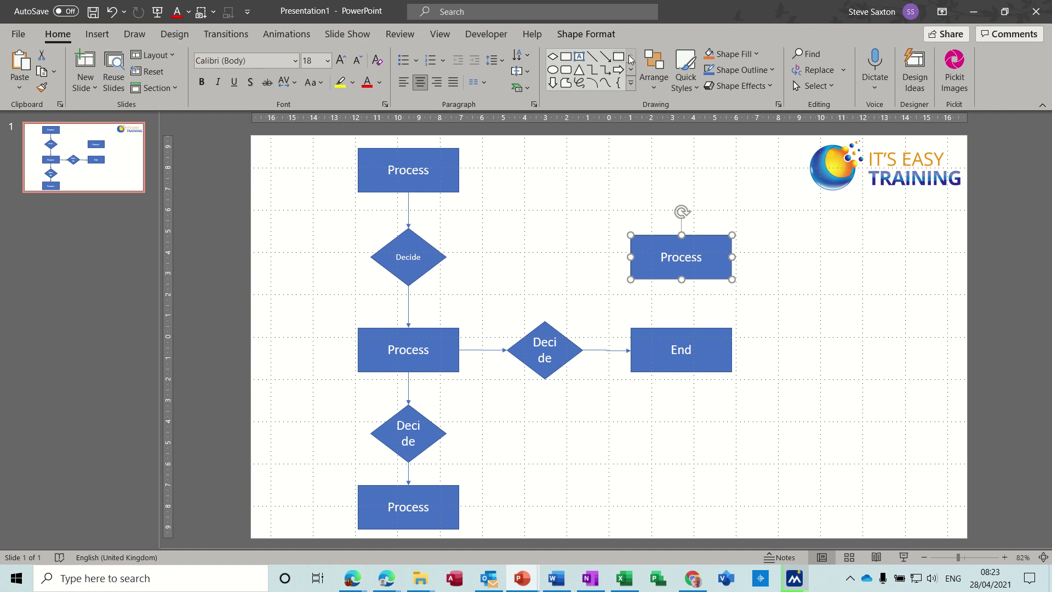
click(605, 70)
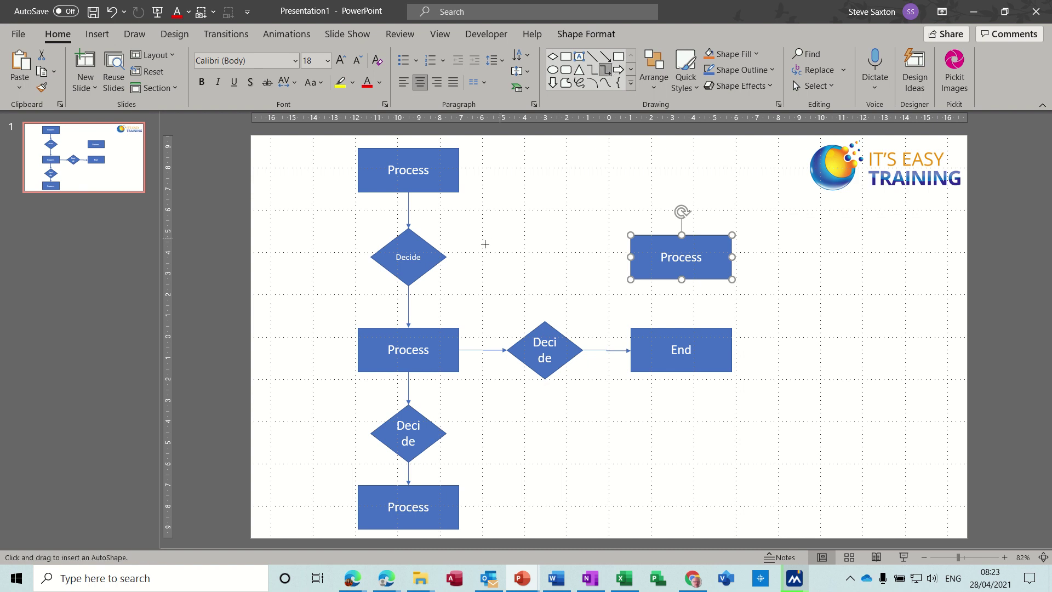
drag(446, 257, 631, 257)
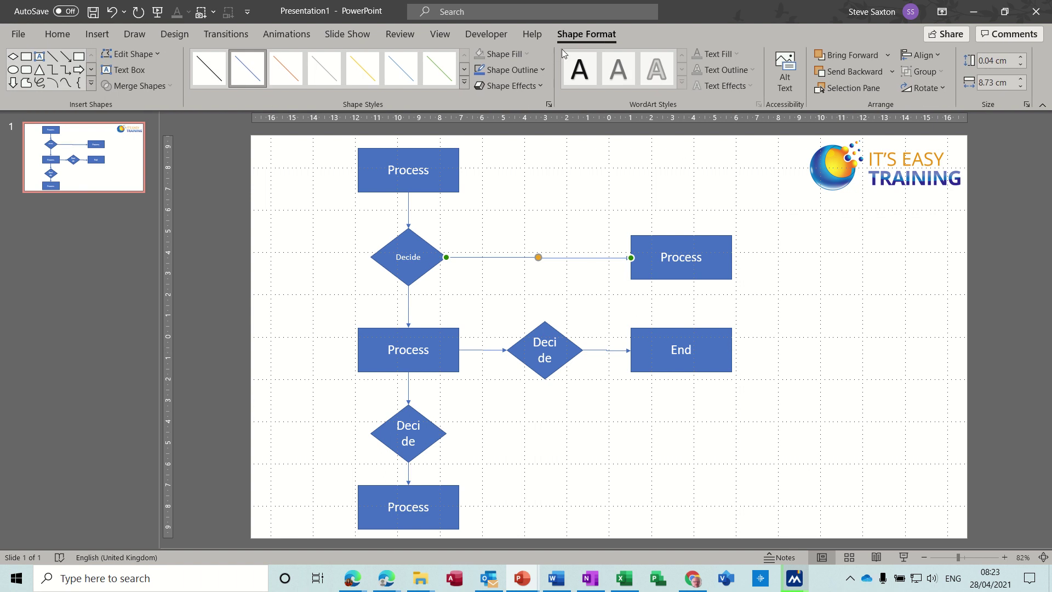
Draw elbow connectors looping the new Process box and End back to the top Process.
click(66, 70)
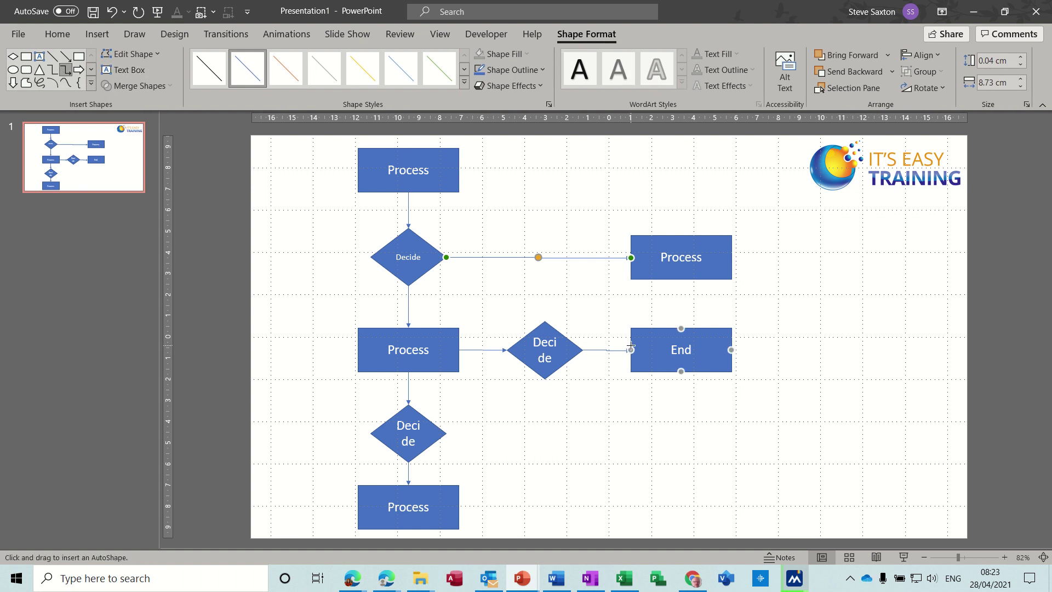
drag(735, 257, 459, 170)
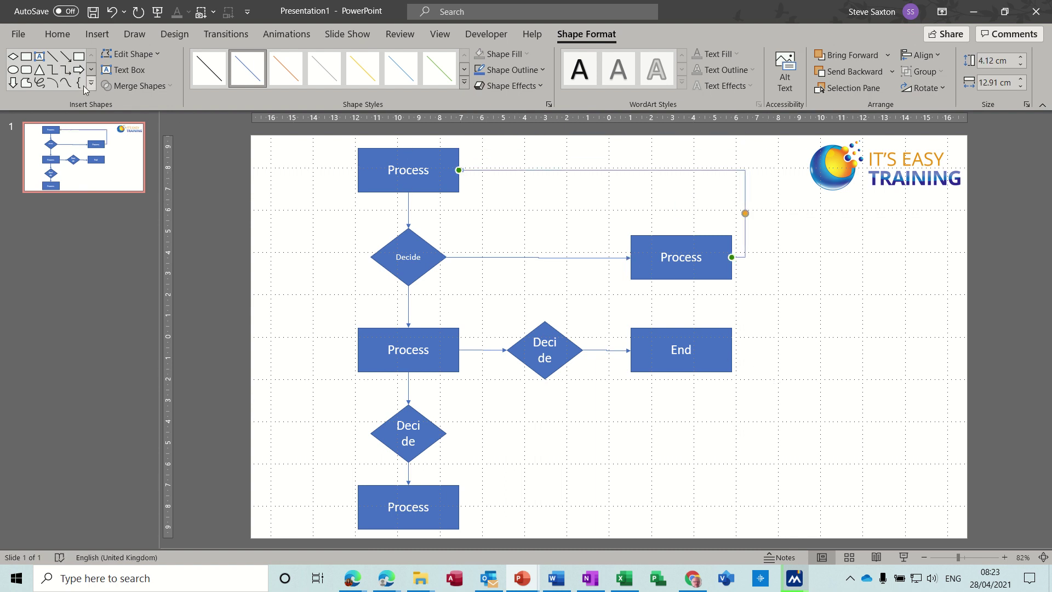
click(66, 70)
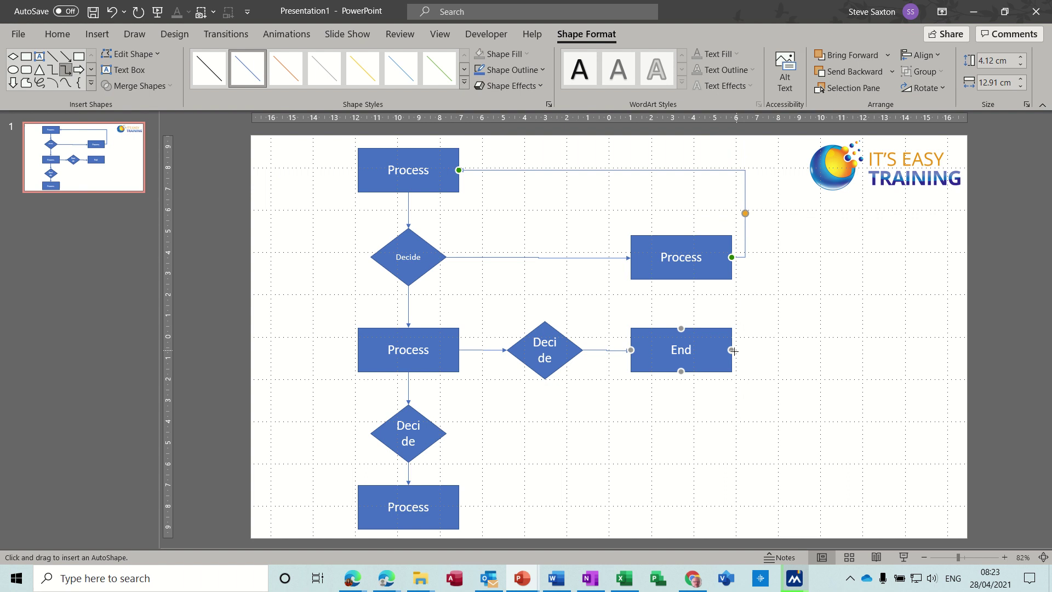
drag(732, 349, 746, 253)
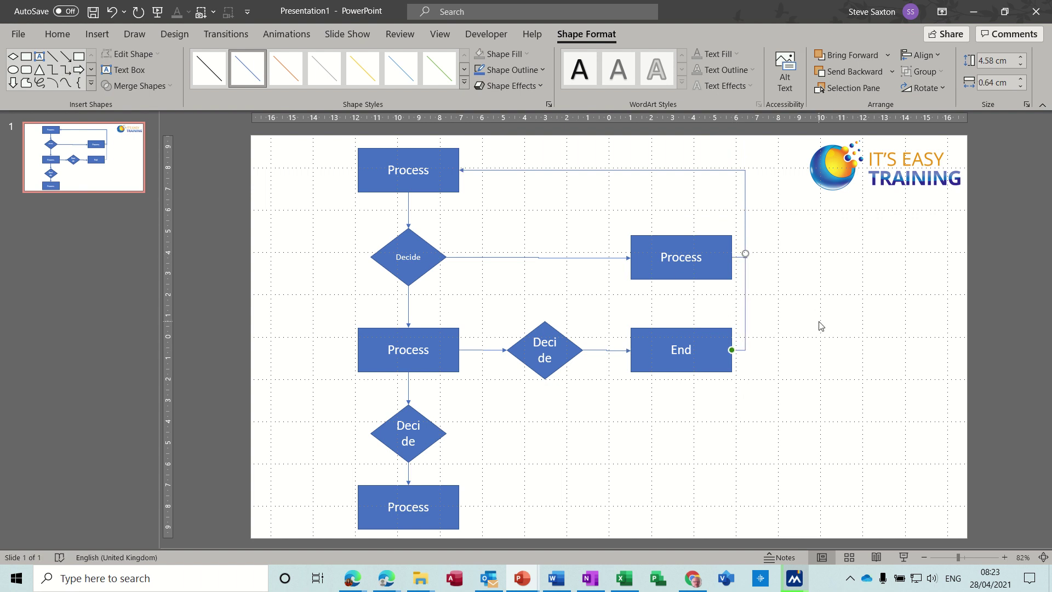
click(820, 324)
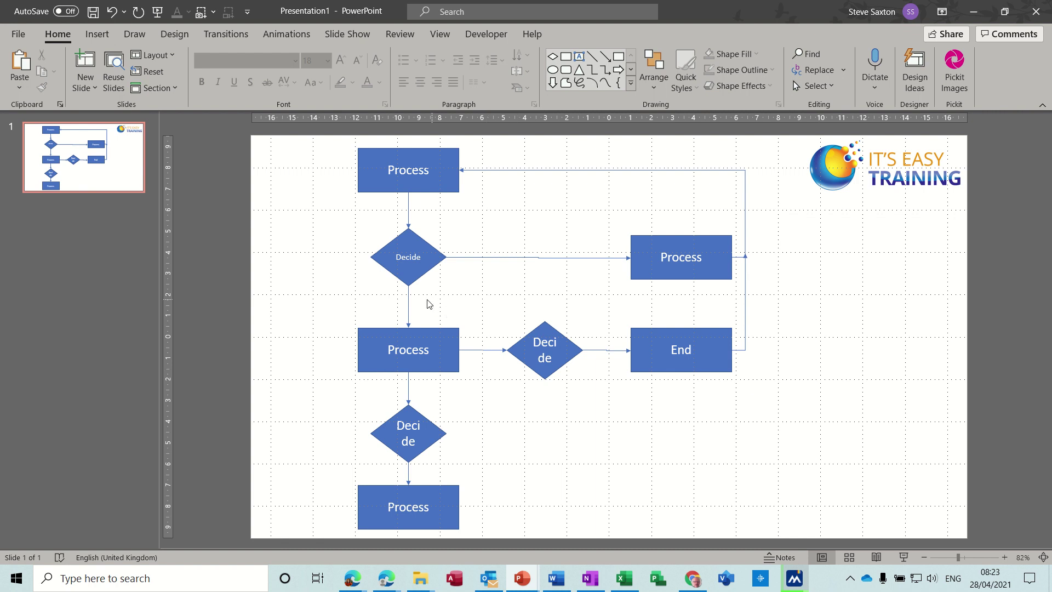
Give the Decide-to-middle-Process connector a 3 pt red Square Dot dashed outline.
click(410, 305)
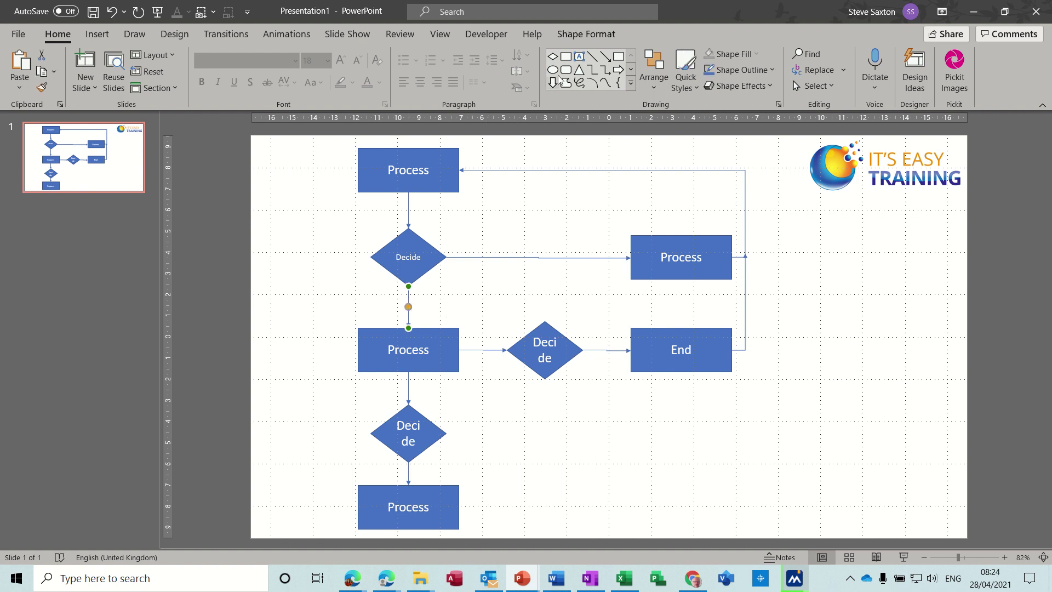
click(574, 34)
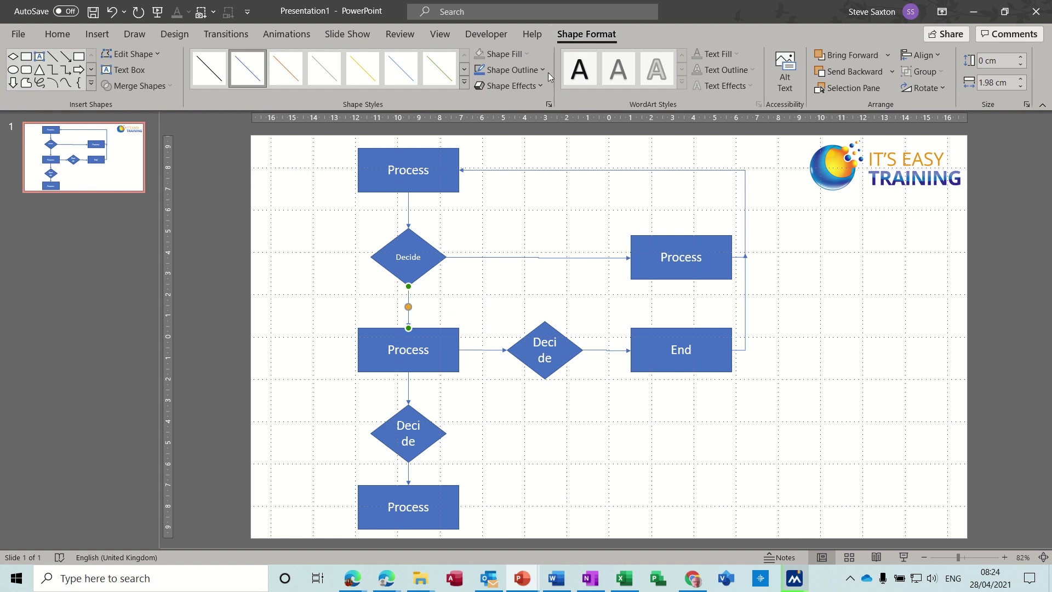
click(542, 73)
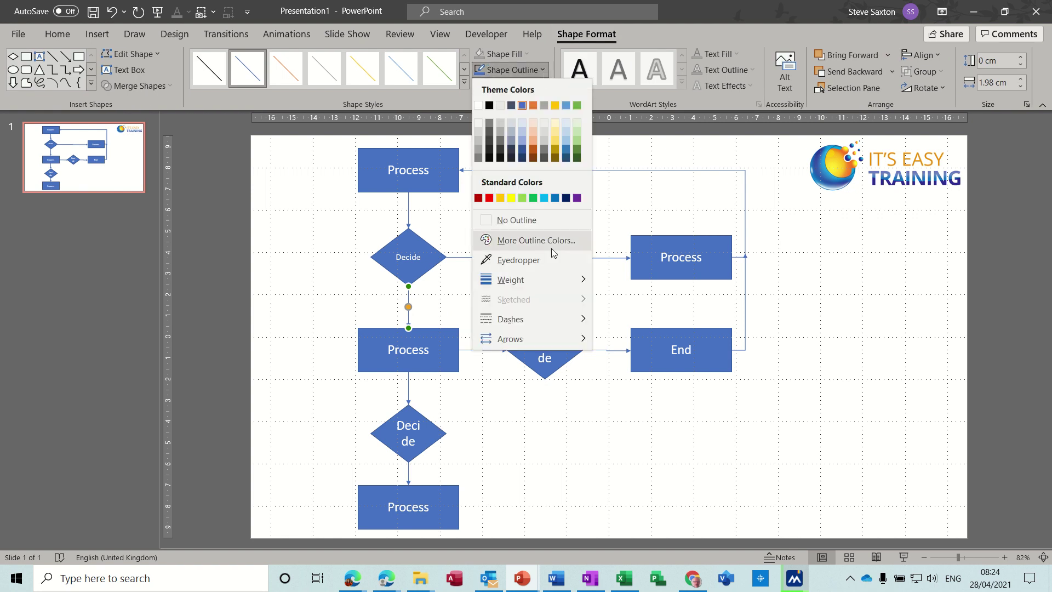
mouse_move(557, 278)
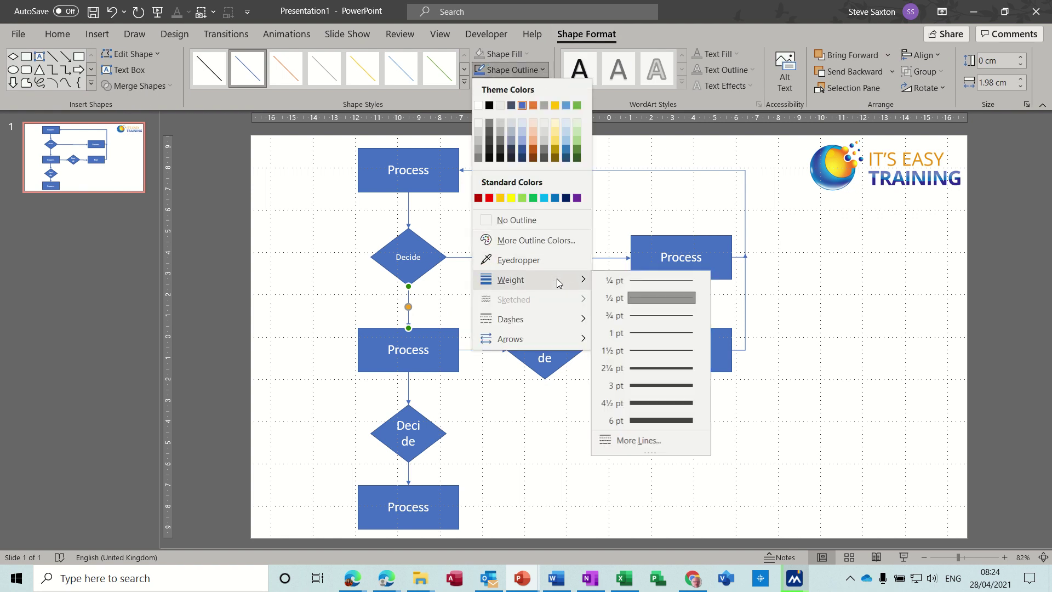
click(636, 386)
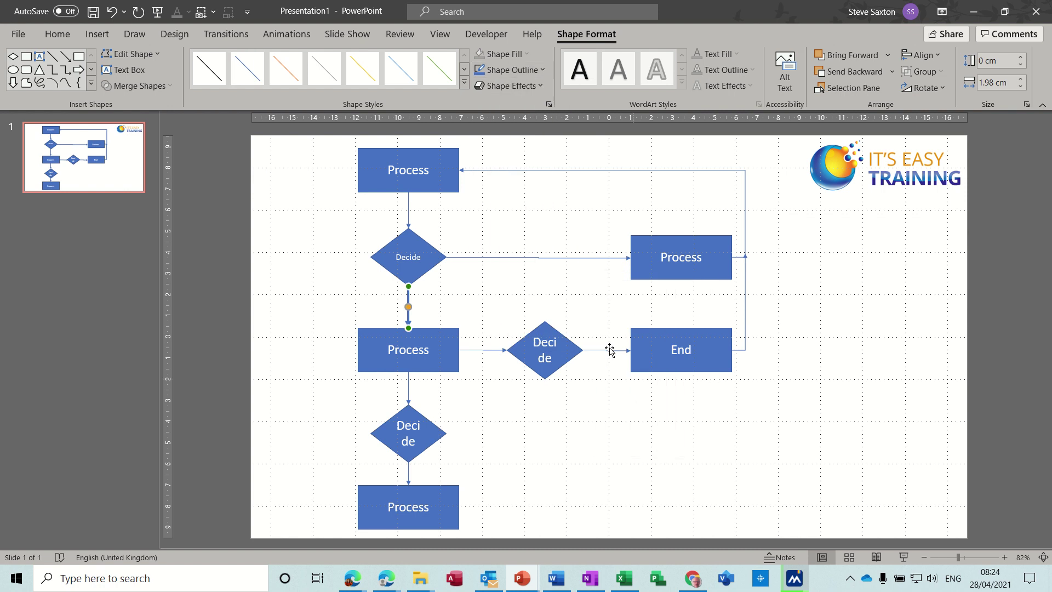
click(541, 71)
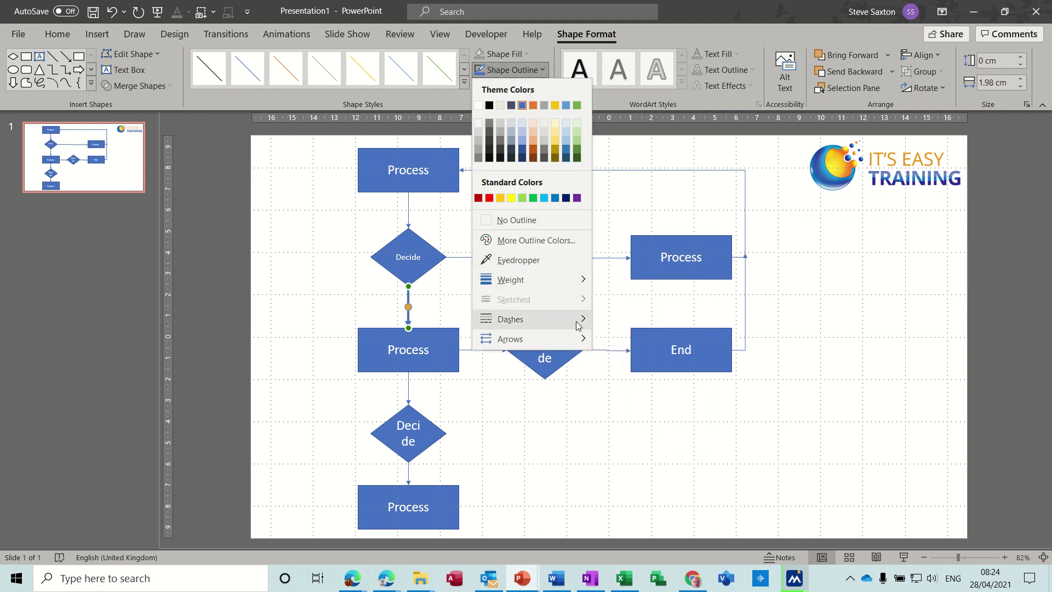
mouse_move(579, 319)
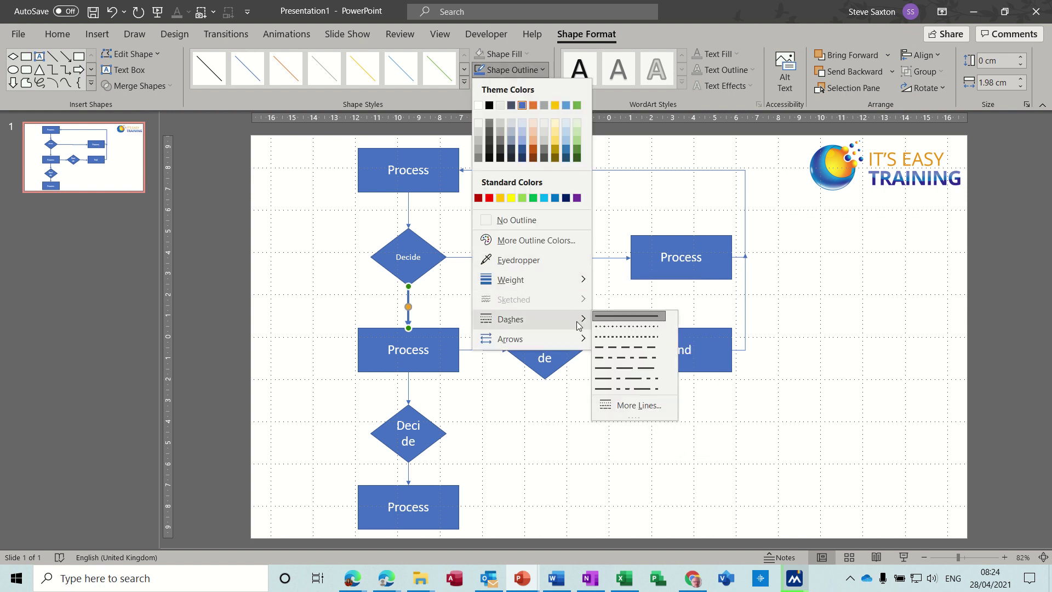
click(617, 337)
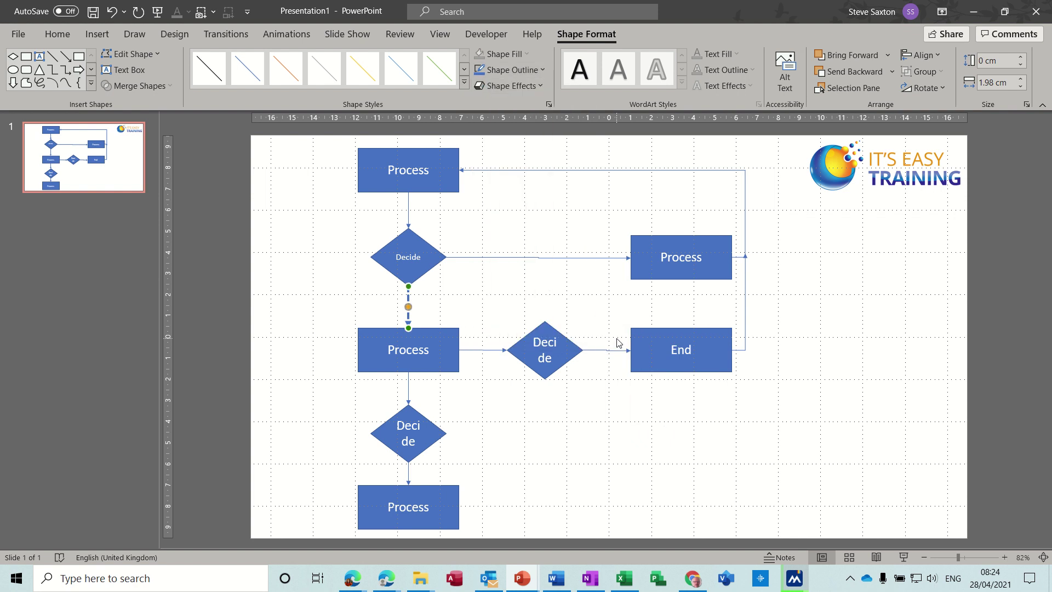
click(538, 71)
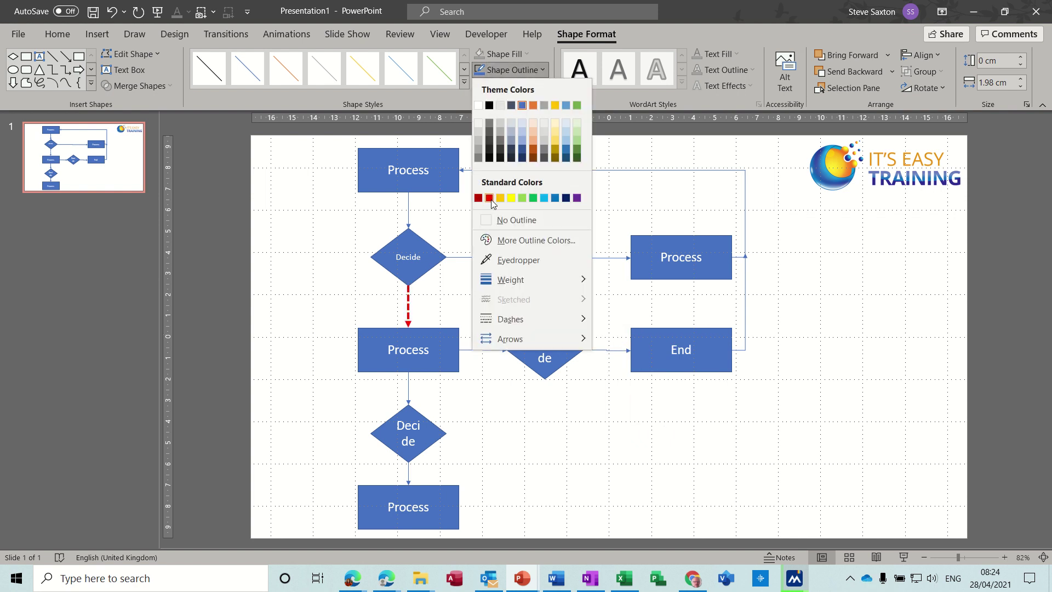
click(490, 197)
click(643, 431)
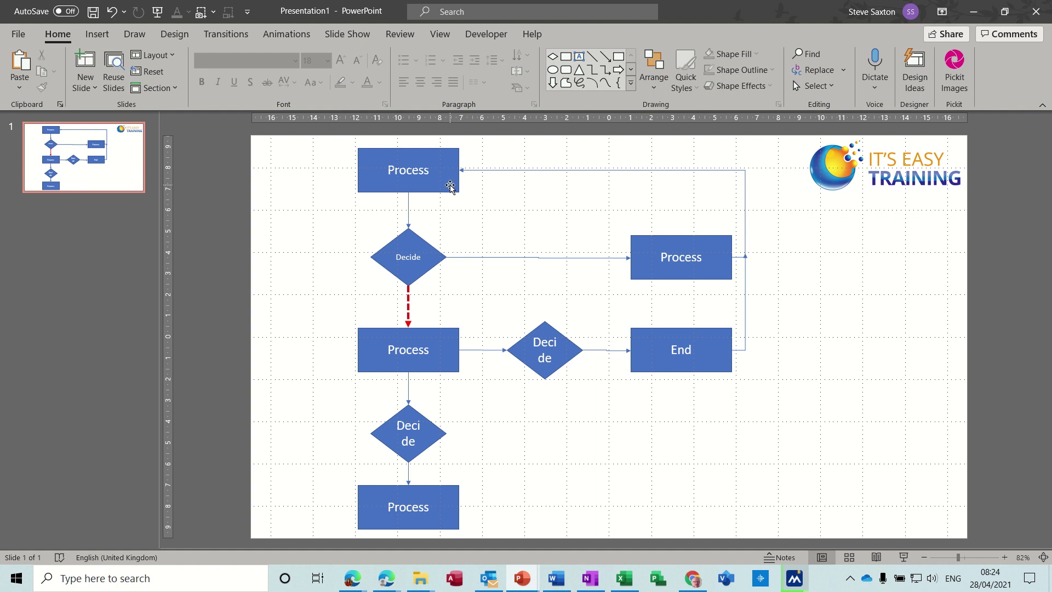
Open the Animation Pane and select the top Process box together with the first Decide diamond.
click(448, 184)
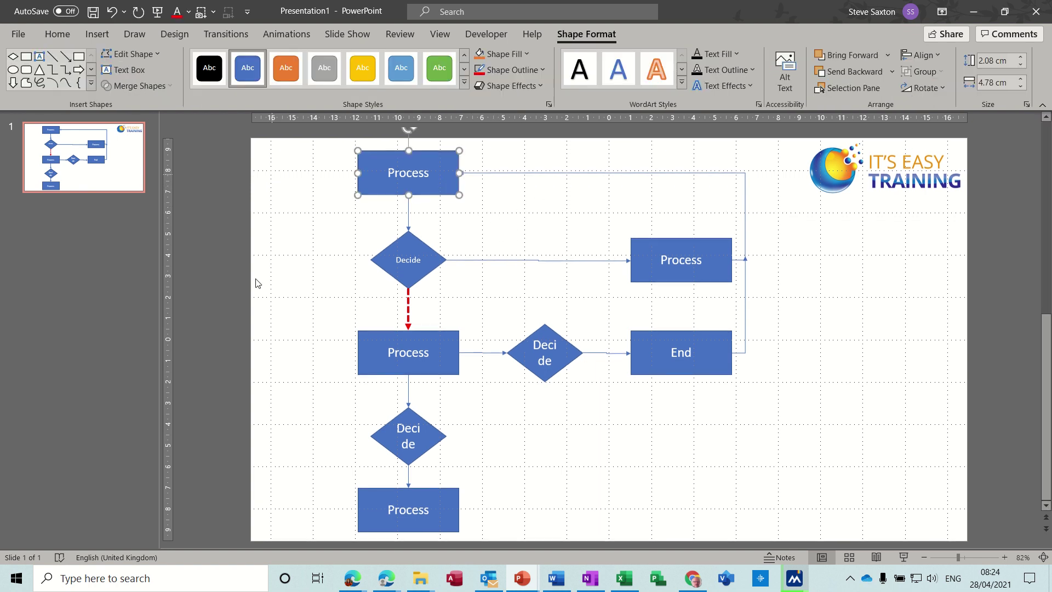
click(304, 231)
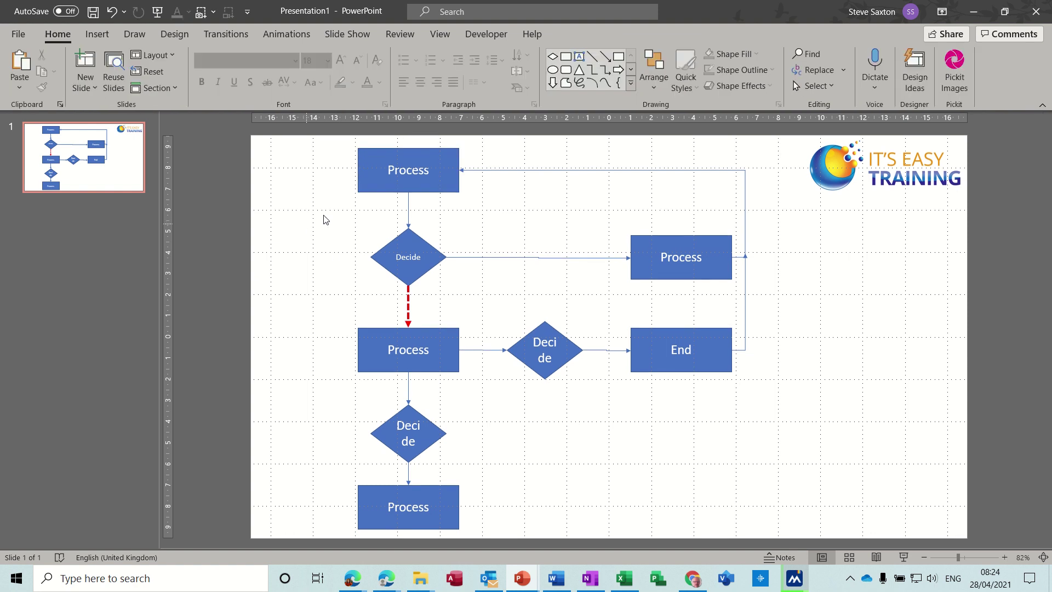
click(290, 35)
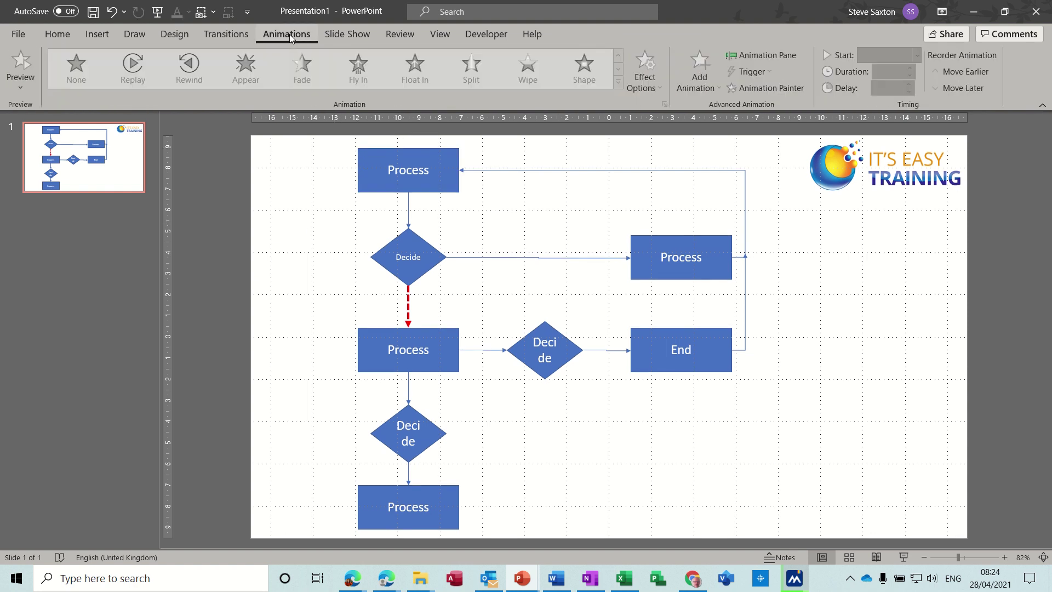
click(448, 159)
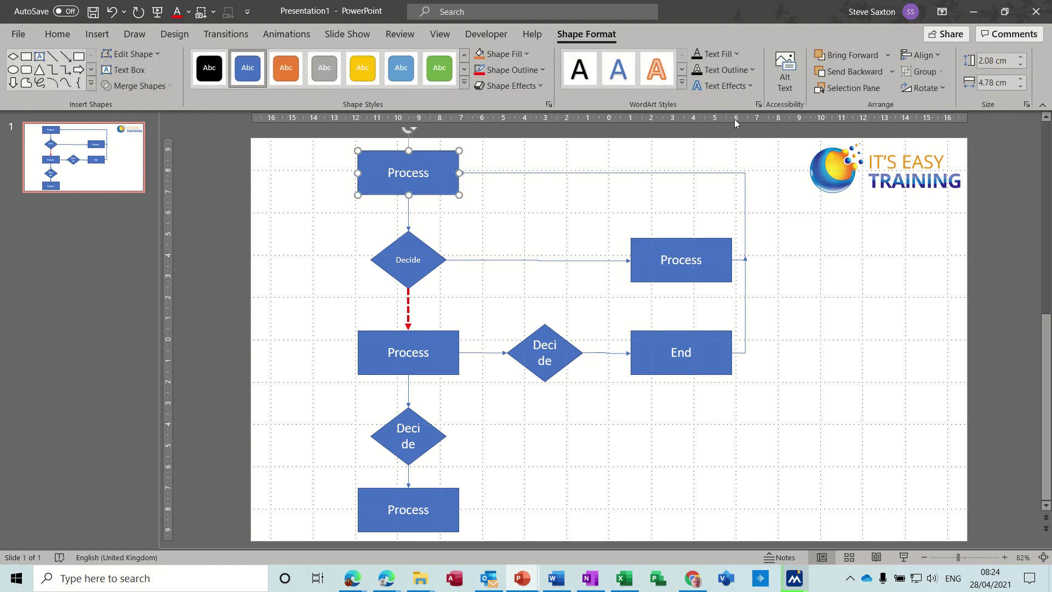
click(286, 34)
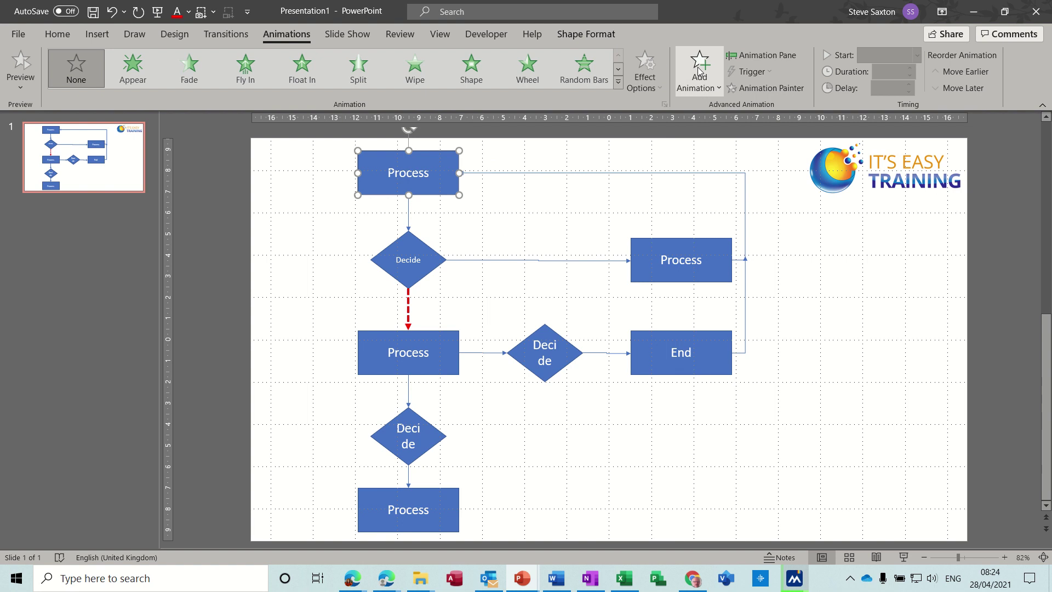
click(752, 57)
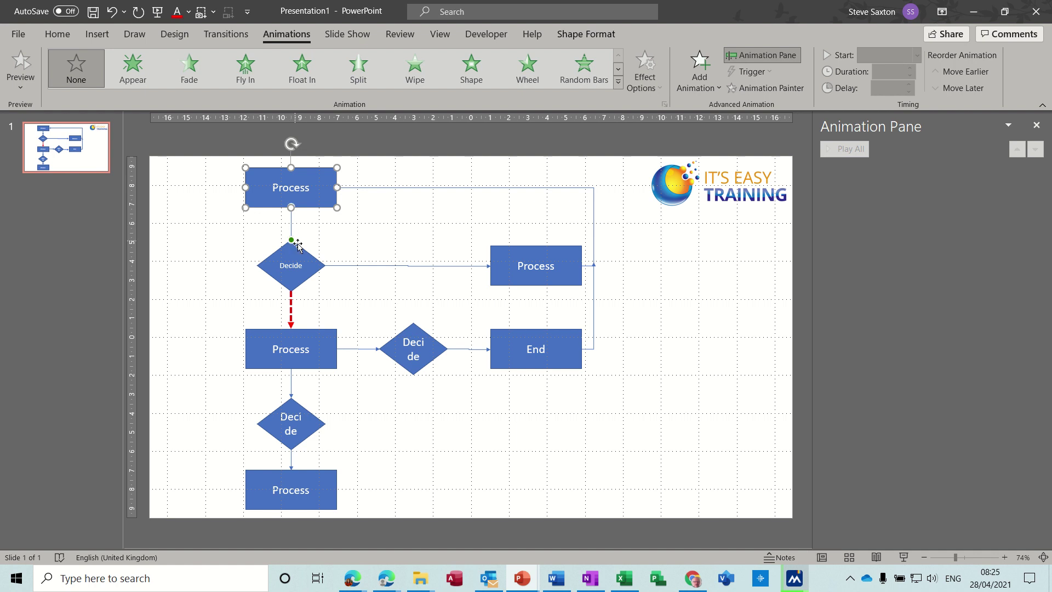
shift+click(299, 246)
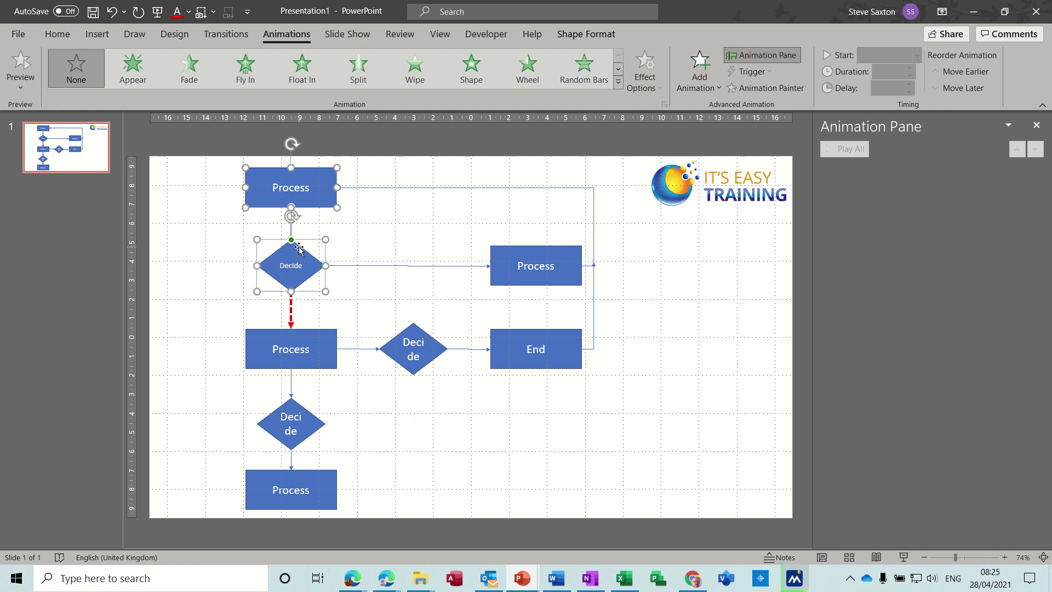
Apply the Dissolve In entrance effect to the top Process box and Decide diamond.
click(696, 67)
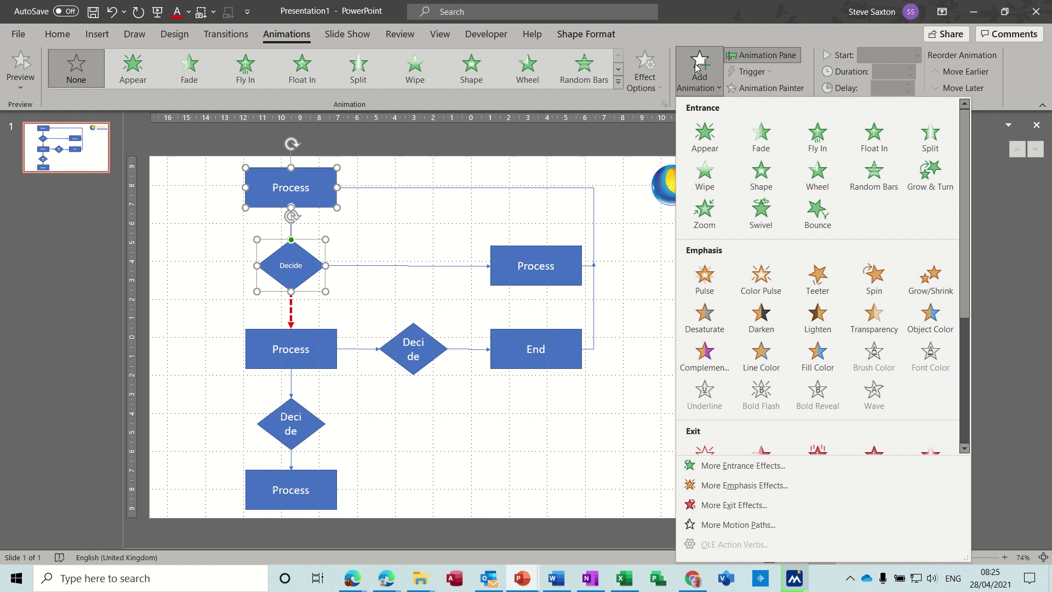
click(715, 466)
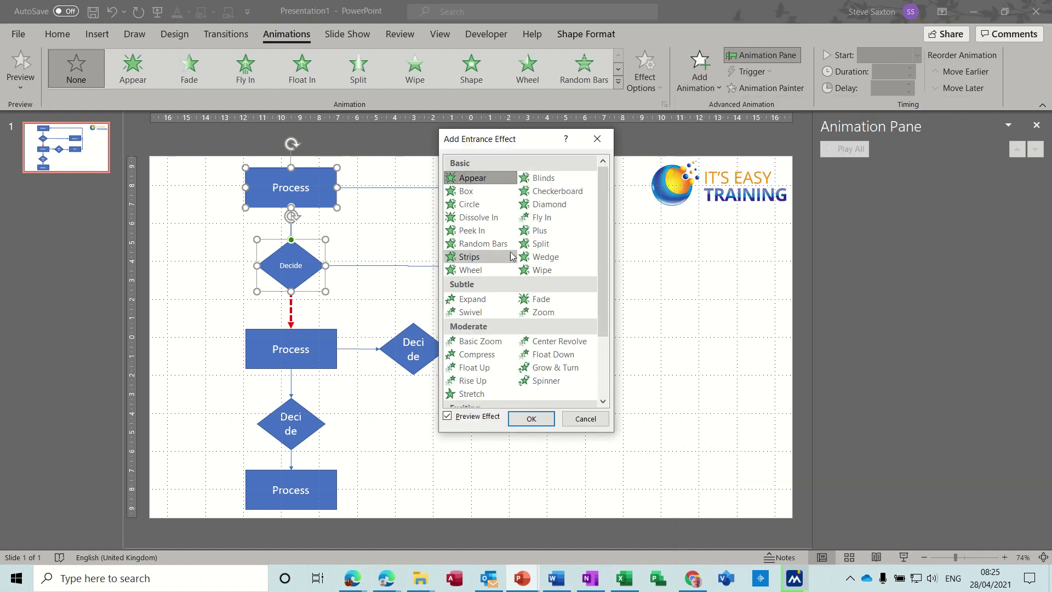
click(478, 217)
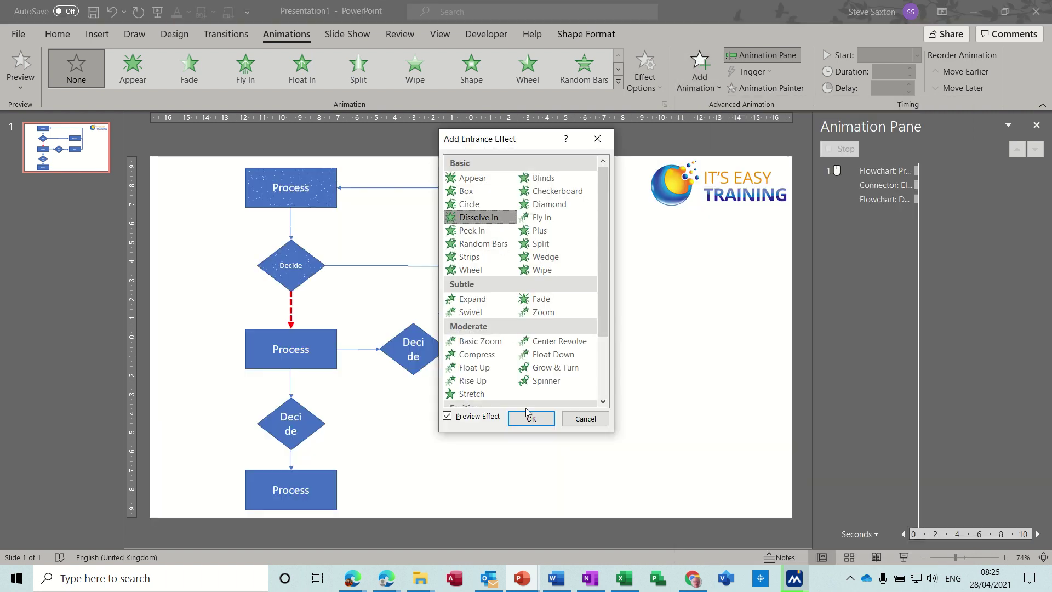
click(531, 419)
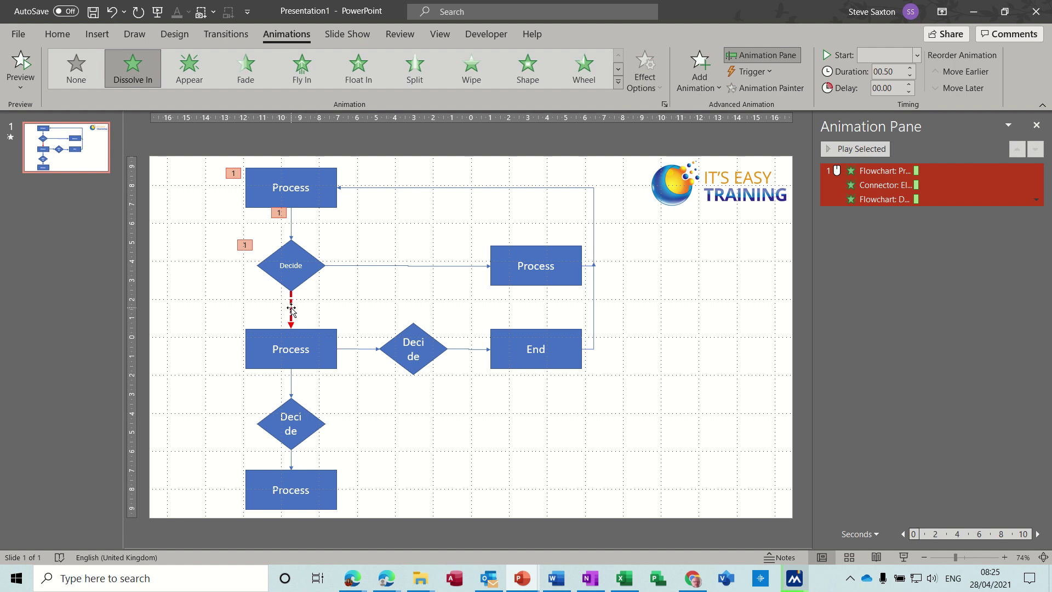
Give the red dashed connector, middle Process, lower Decide and bottom Process a Dissolve In entrance.
click(291, 310)
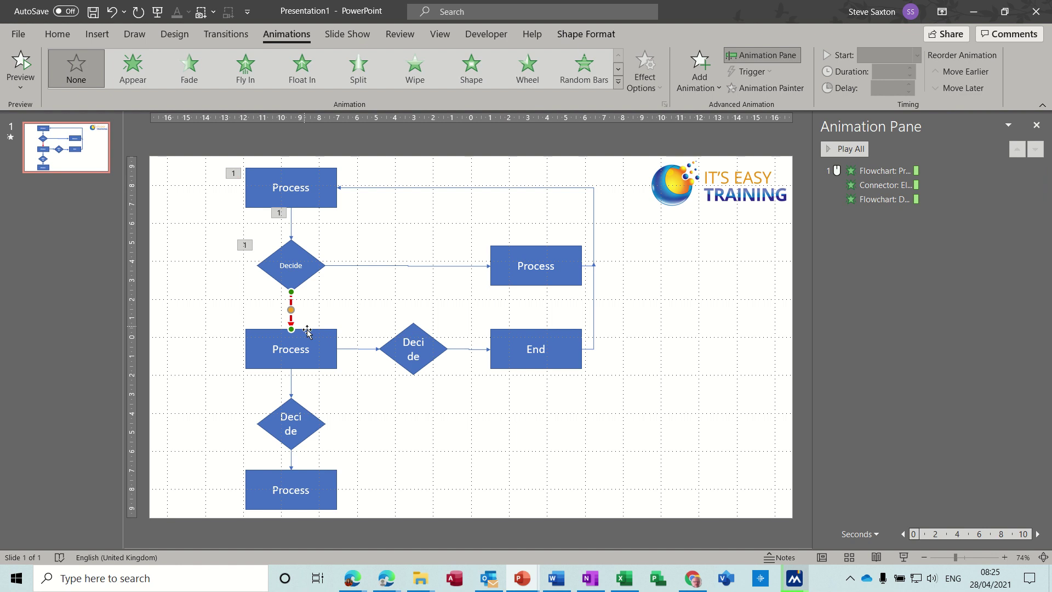
shift+click(310, 332)
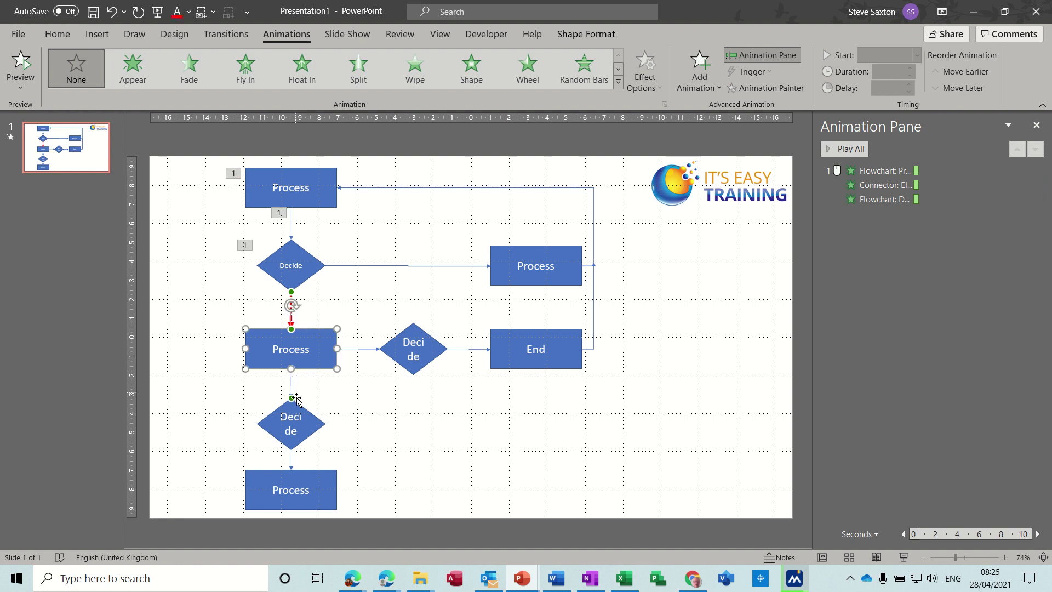
shift+click(301, 419)
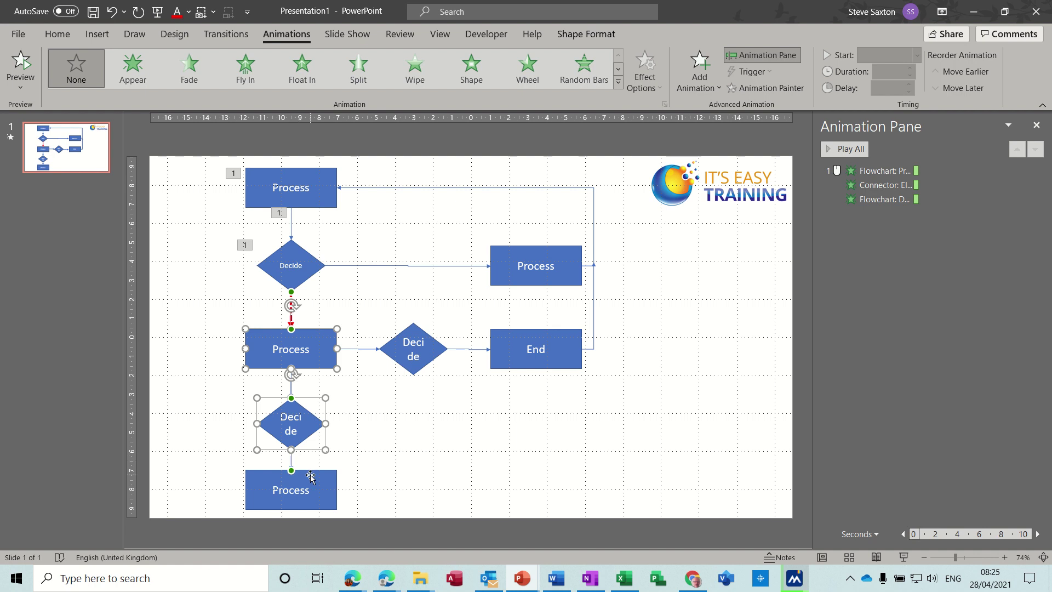
shift+click(310, 477)
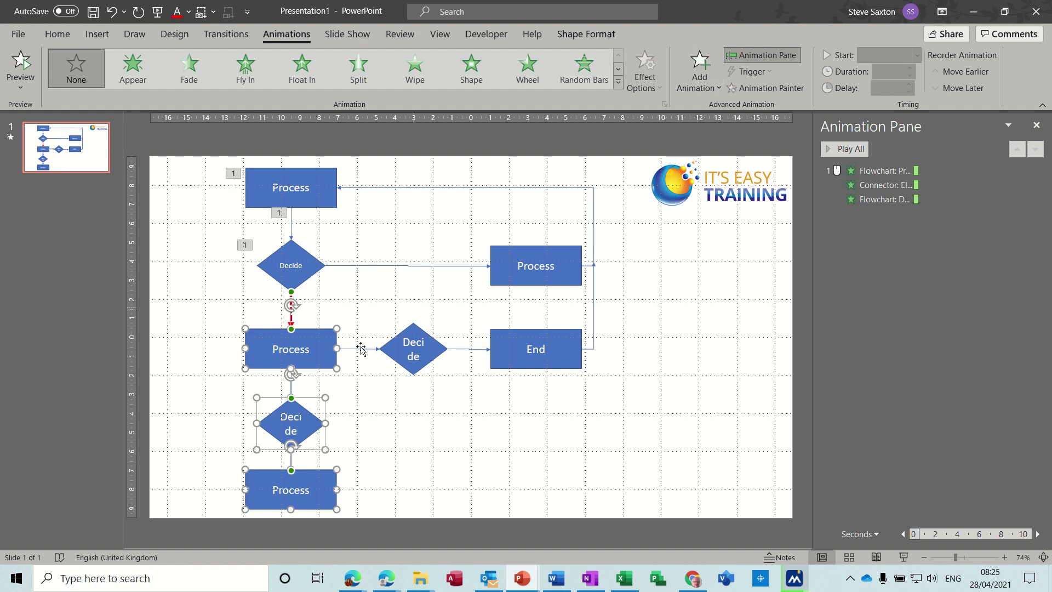
click(708, 81)
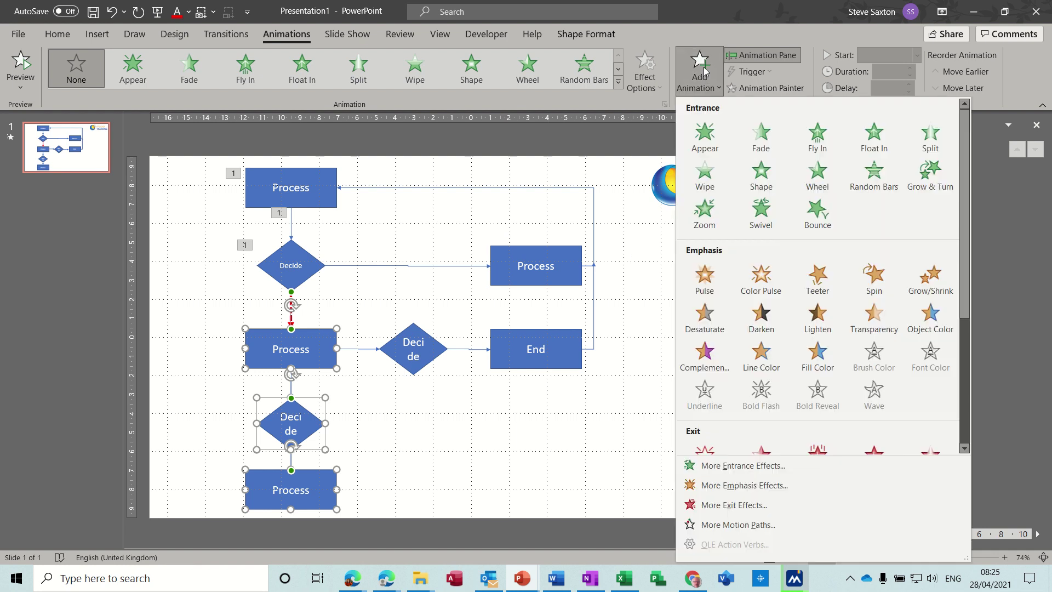
click(715, 465)
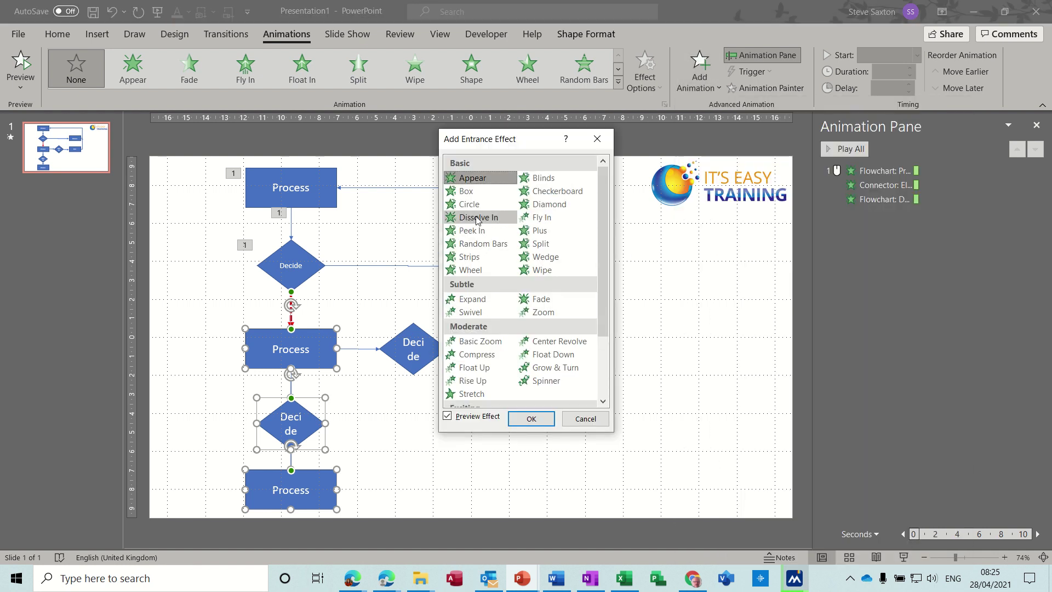
click(477, 217)
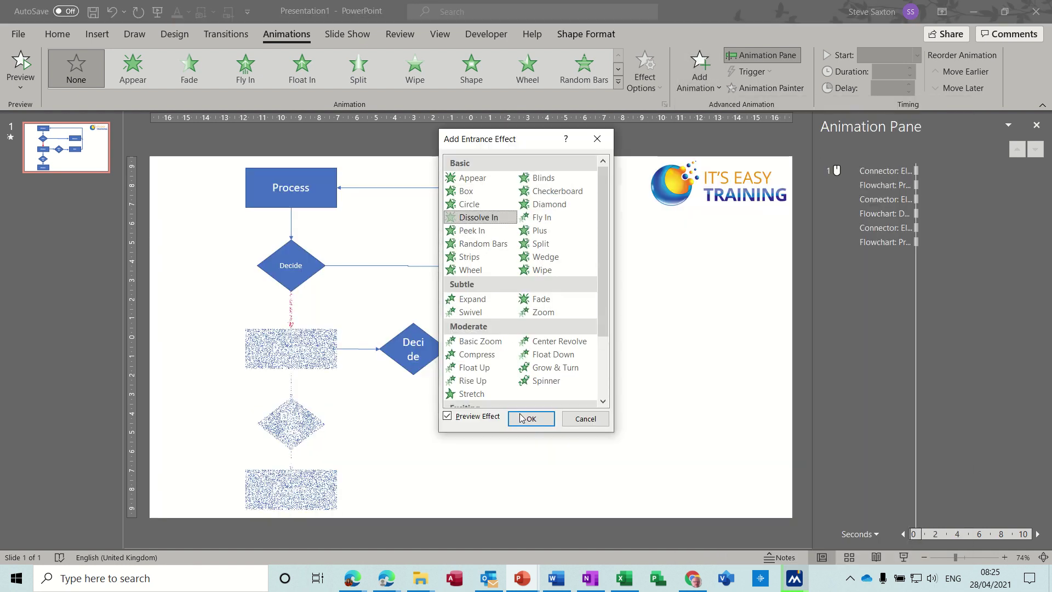
click(530, 419)
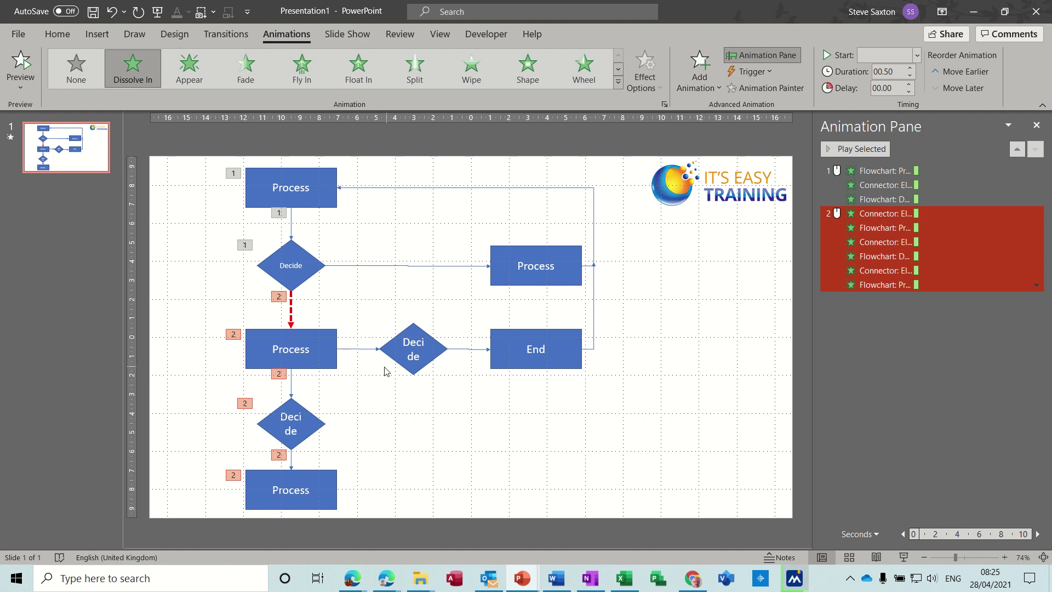
Apply Dissolve In to the middle Decide, End box, right Process box and their four connectors.
click(356, 348)
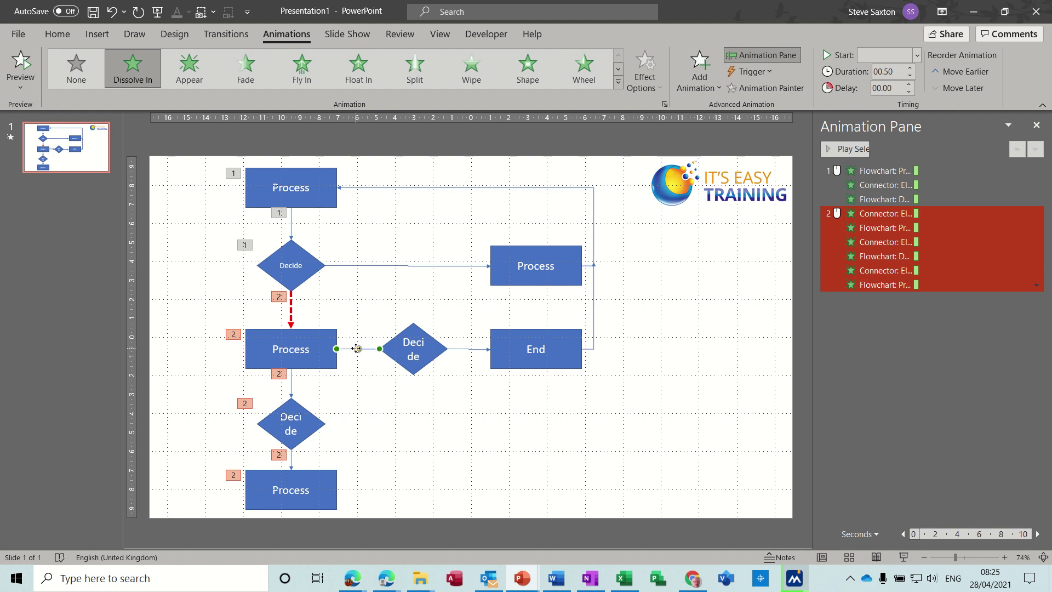
shift+click(400, 345)
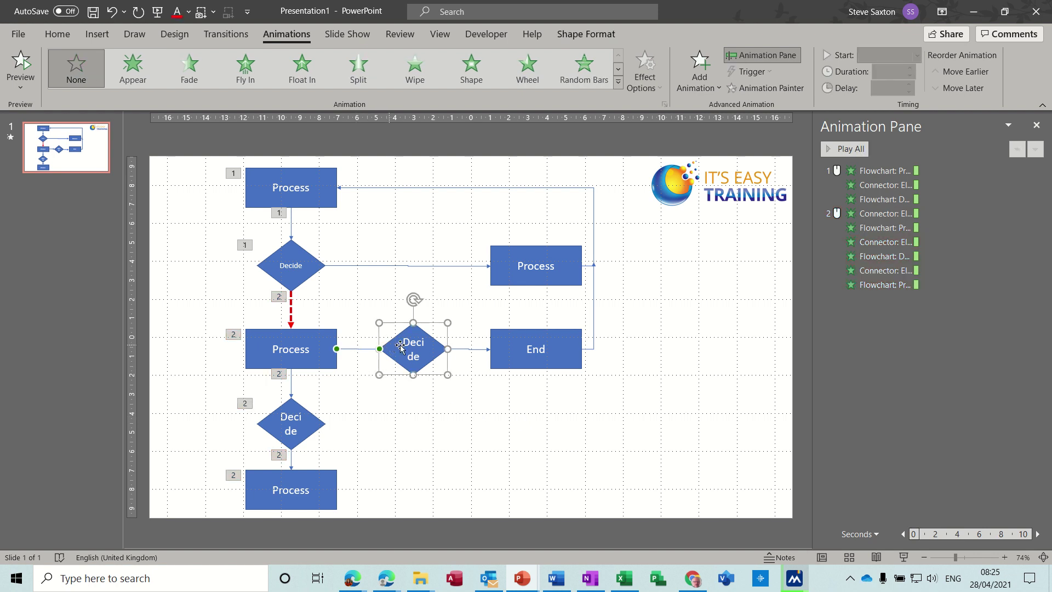
shift+click(465, 349)
shift+click(521, 334)
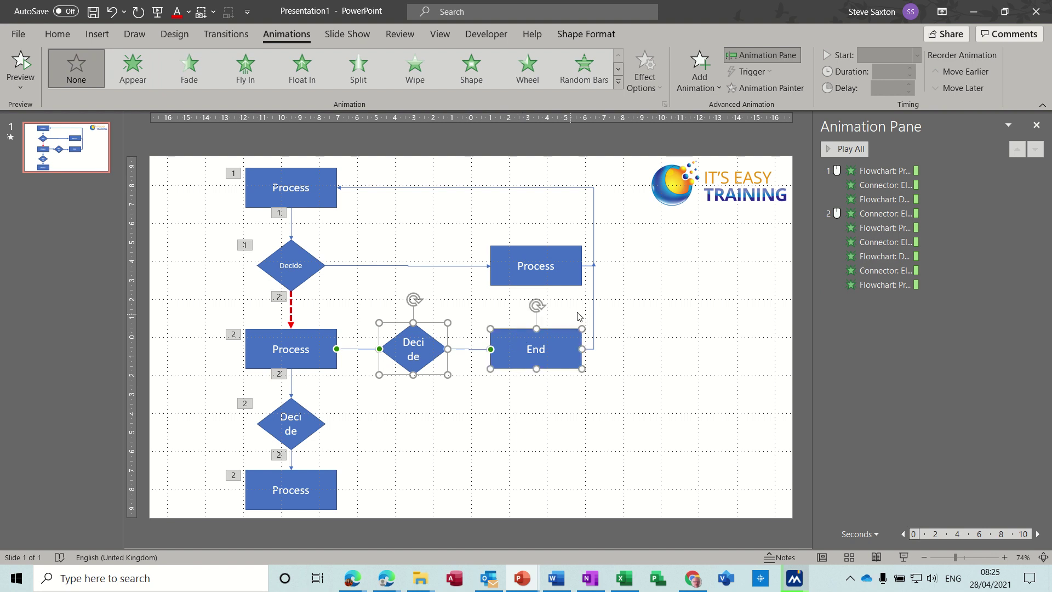
shift+click(595, 311)
shift+click(415, 268)
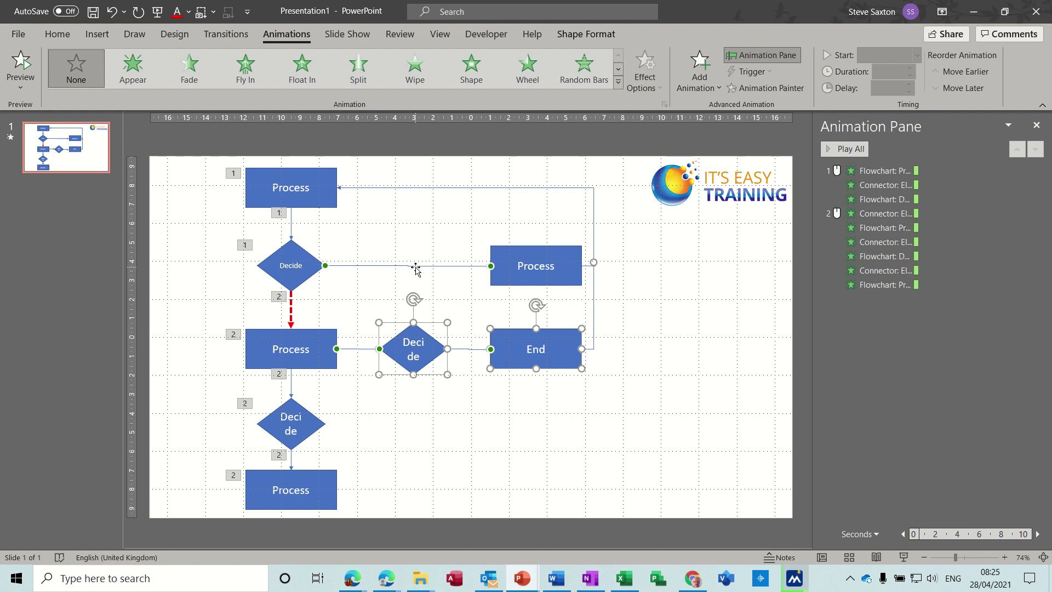
shift+click(522, 249)
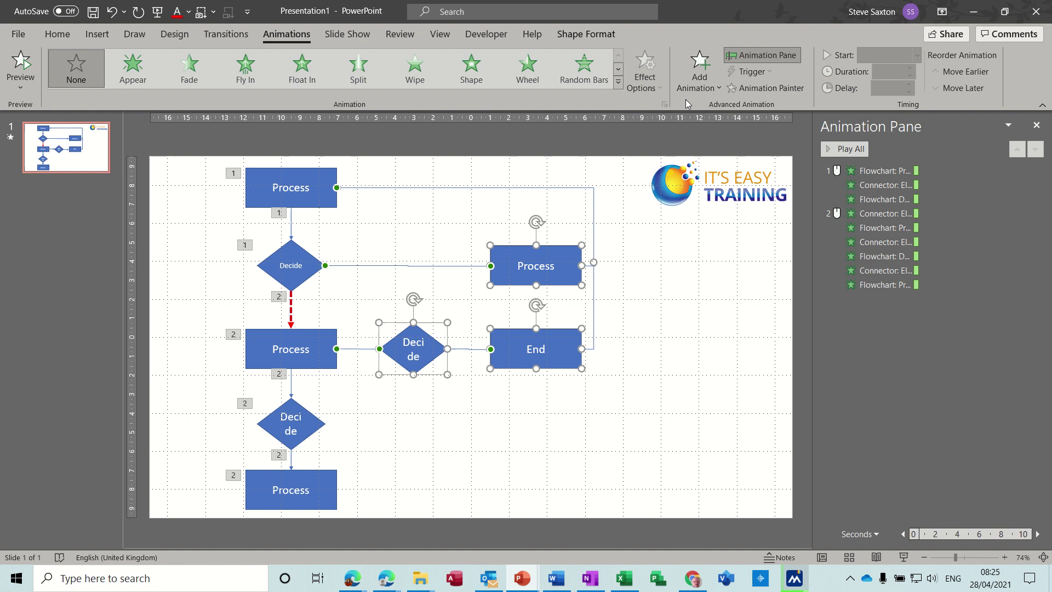
click(697, 74)
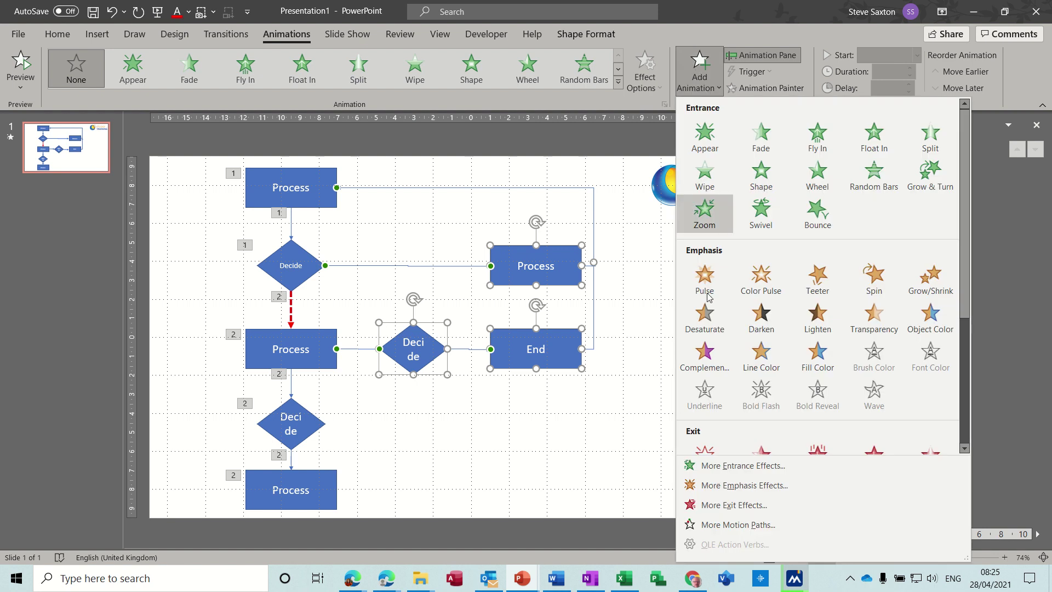
click(714, 466)
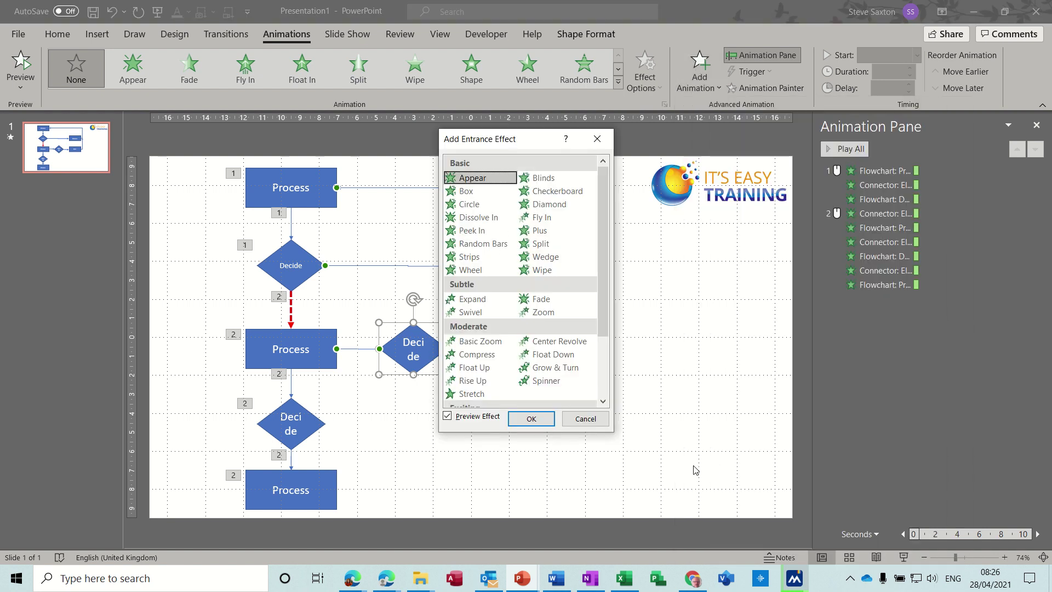
click(469, 218)
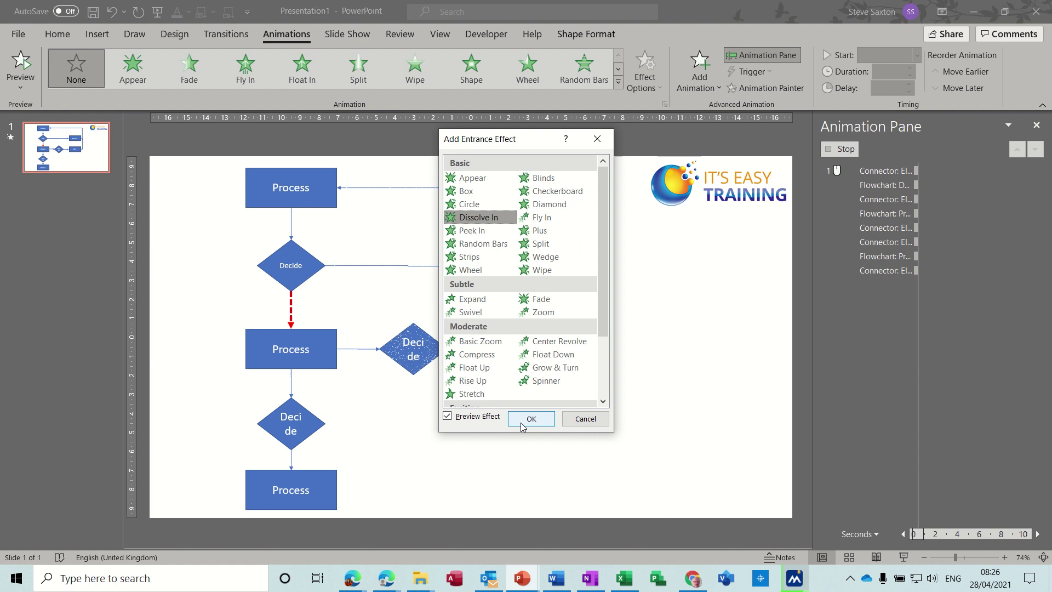
click(531, 419)
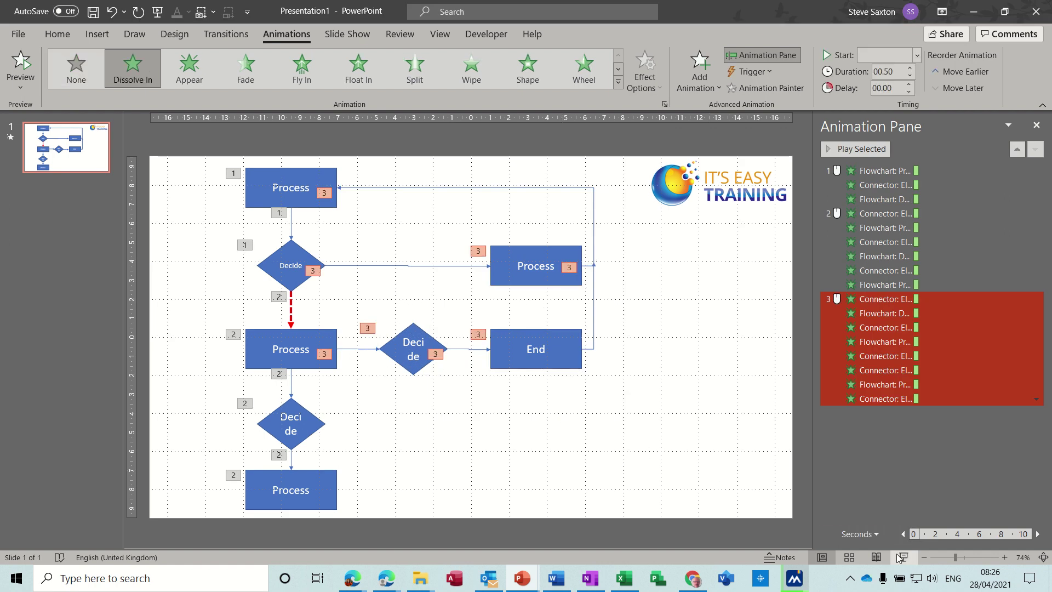
Preview the three dissolve groups in Slide Show, then select the top Process box for formatting.
click(904, 558)
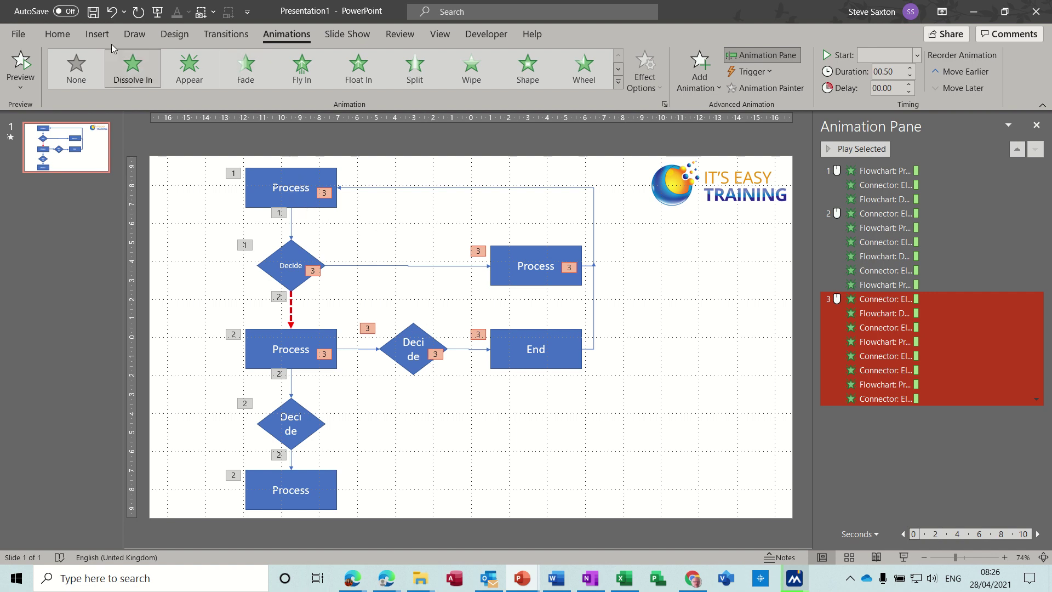
click(283, 187)
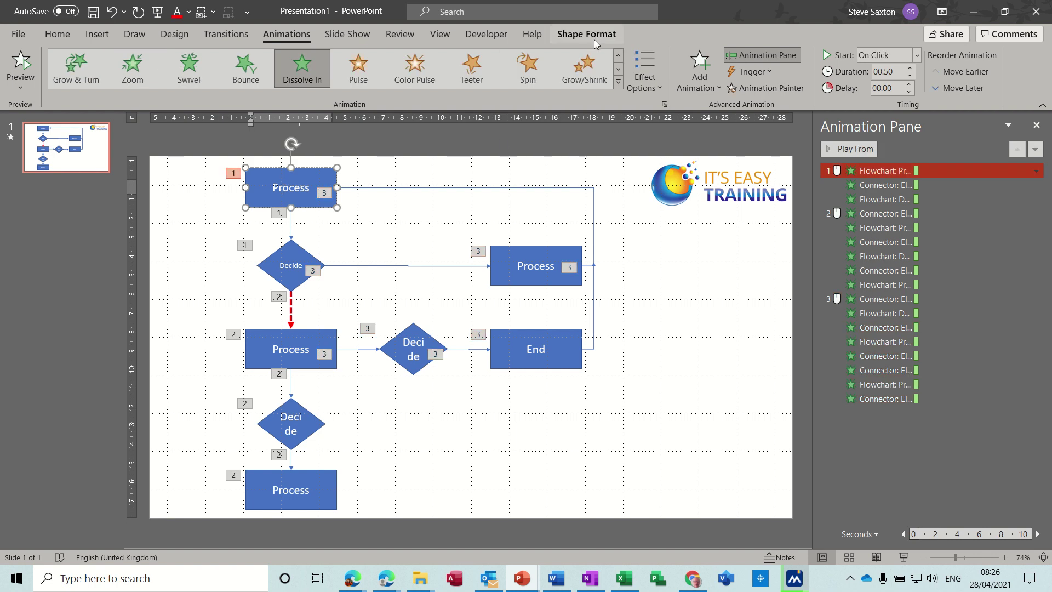
click(594, 39)
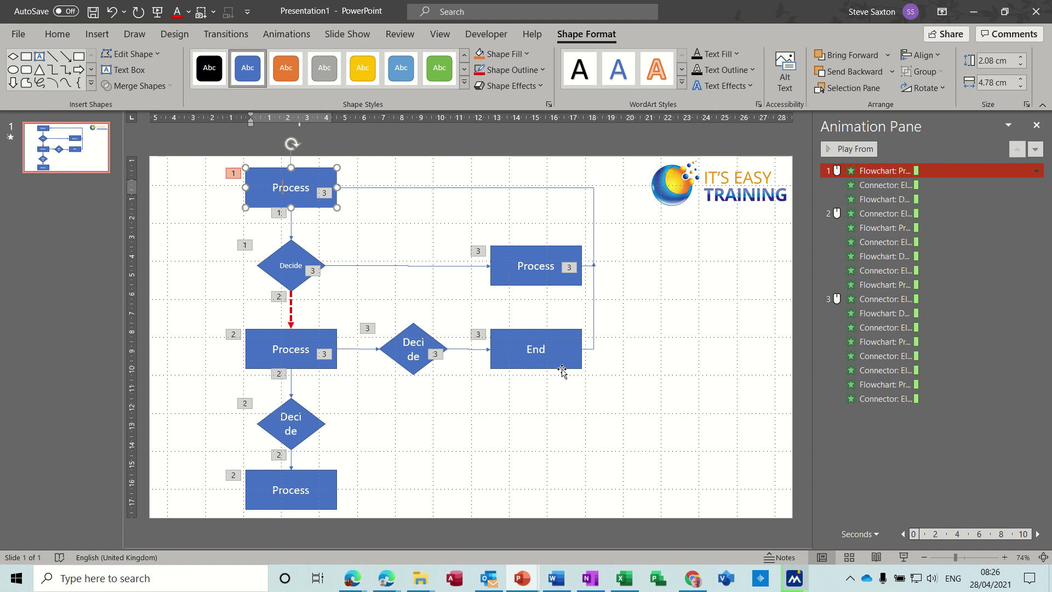
Copy the End box and top Decide diamond to the lower right, with the Decide below End.
drag(562, 372, 628, 443)
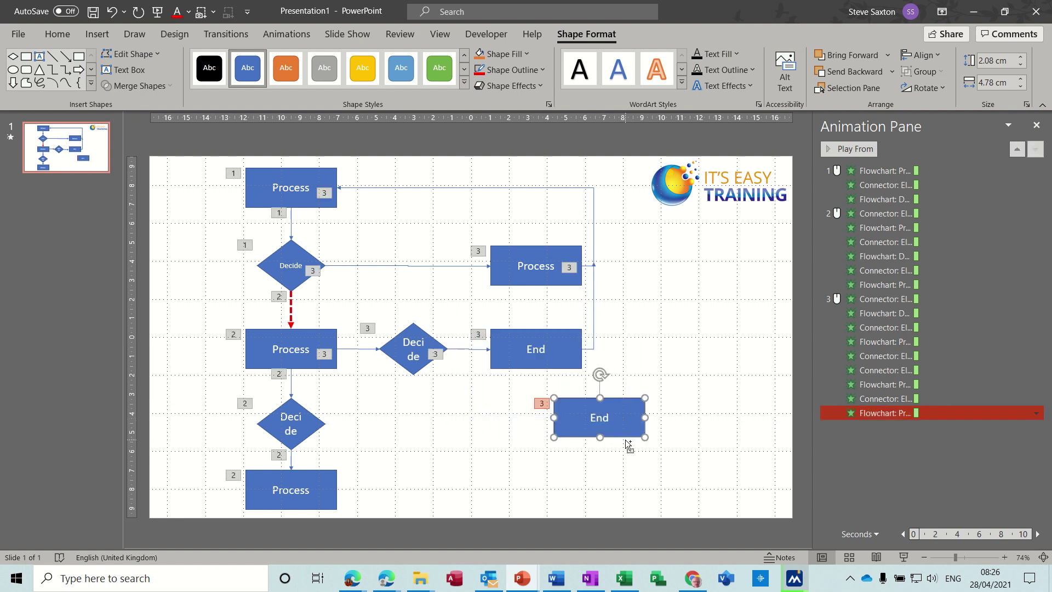
click(301, 284)
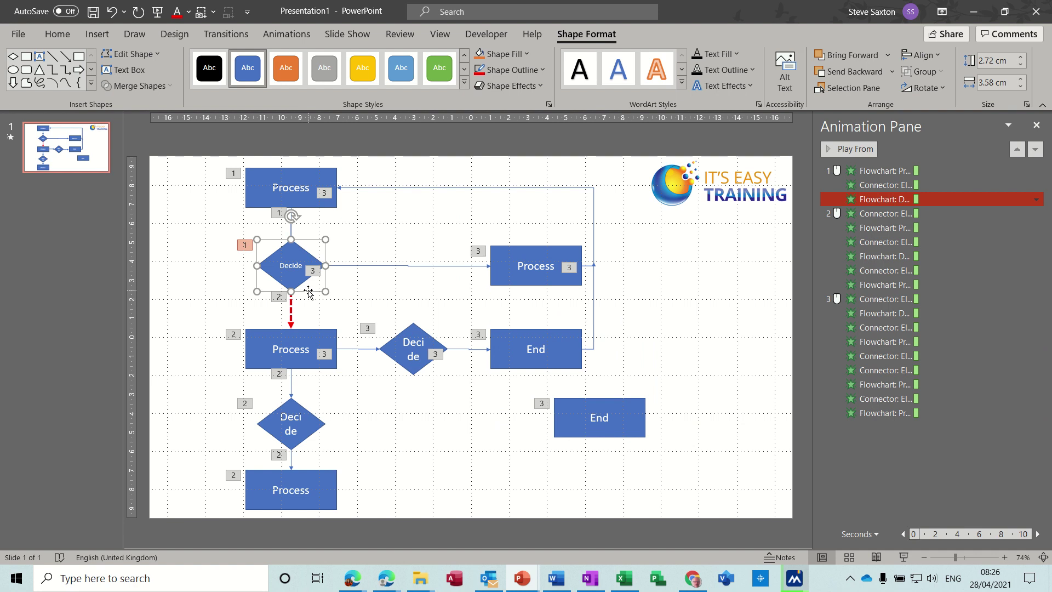
drag(308, 298, 561, 492)
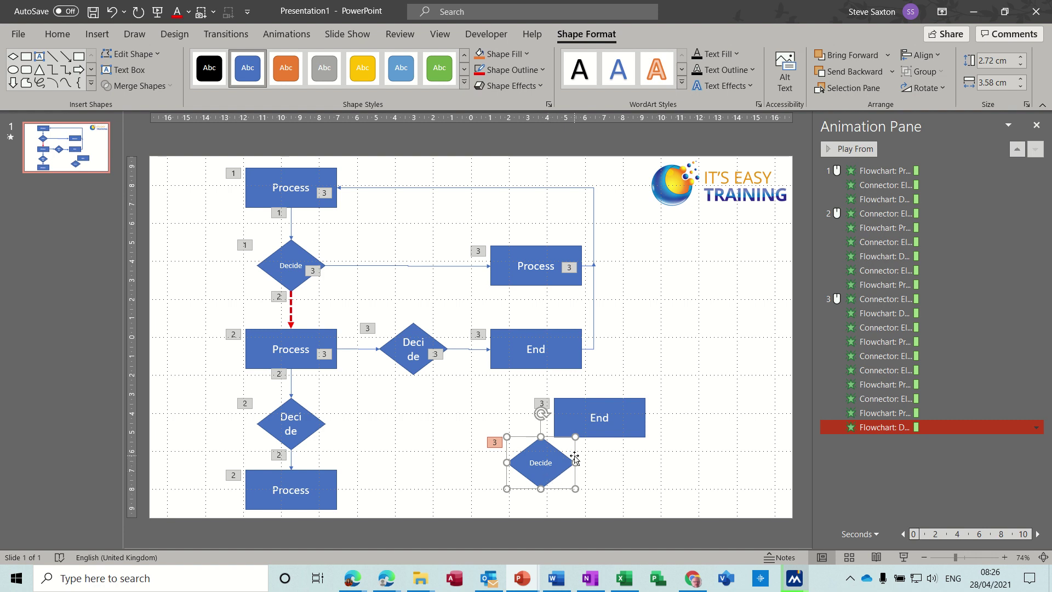
drag(577, 458, 639, 480)
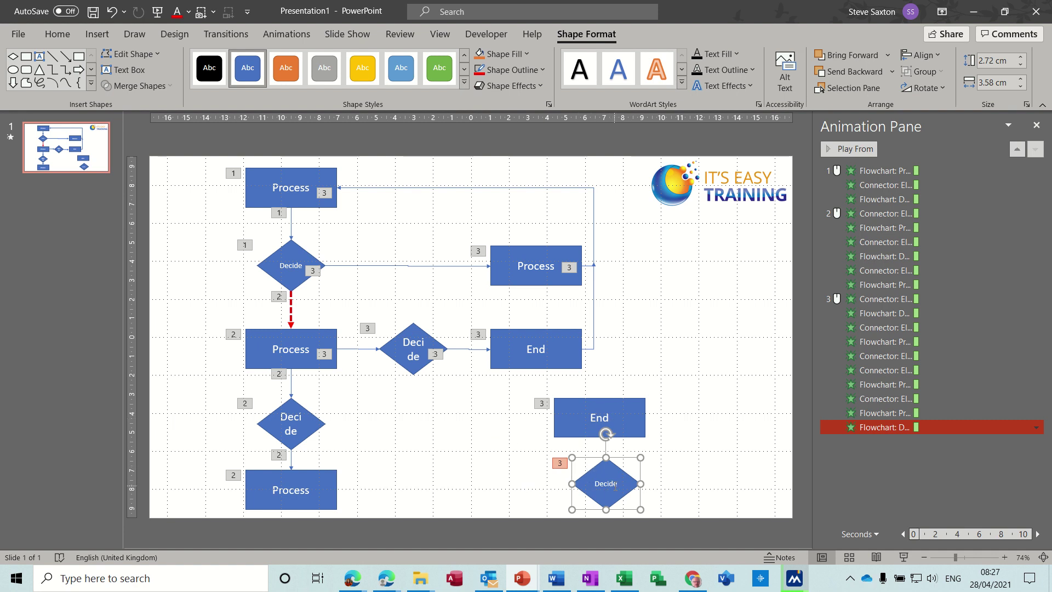
click(406, 265)
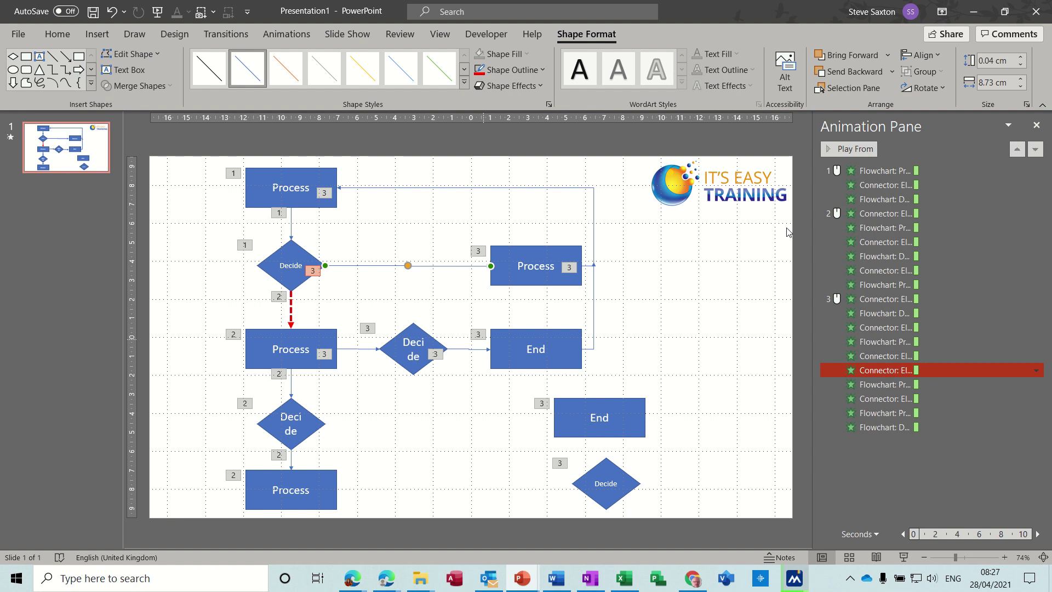
ctrl+click(886, 184)
ctrl+click(878, 398)
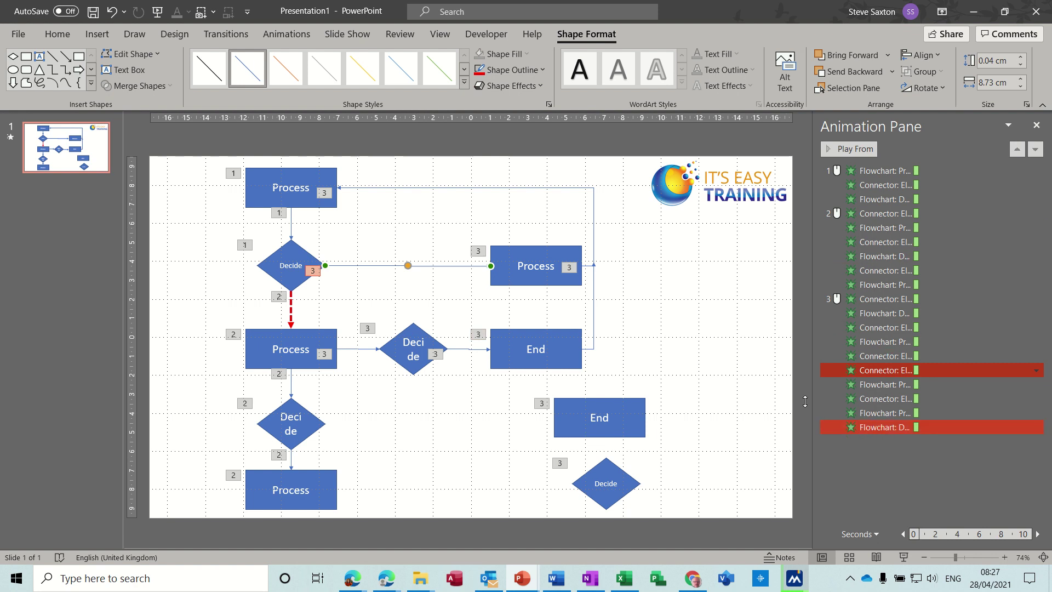